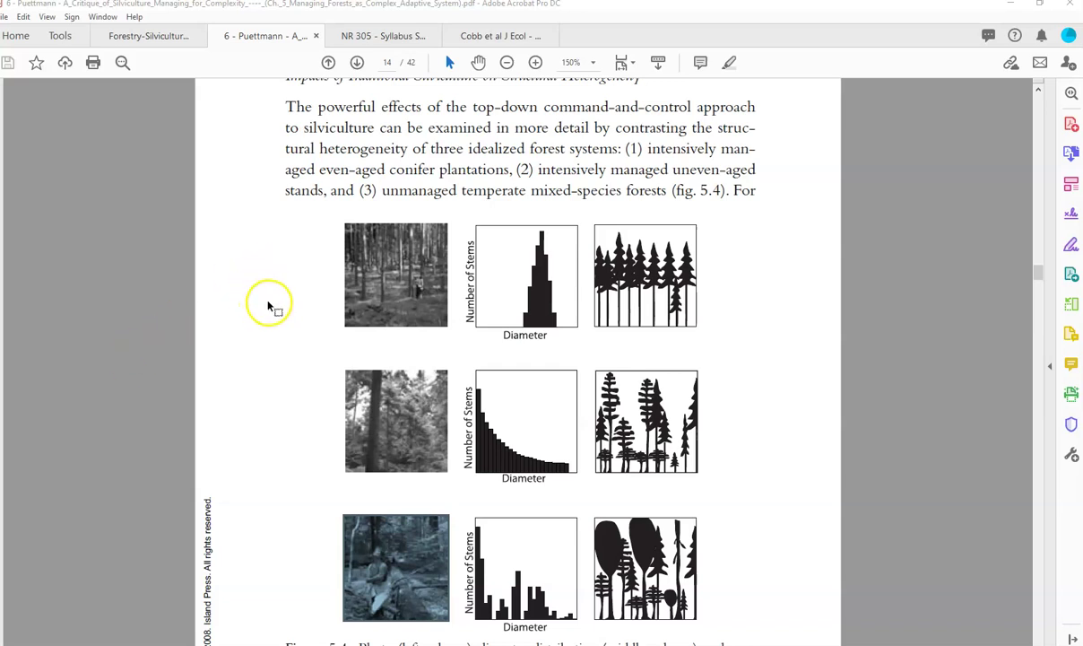
- Show the Cobb et al. paper's page 716 mortality figure, then switch to the '305 - field data_sp_2020' workbook
{"action": "scroll", "coordinate": [269, 305], "scroll_direction": "down", "scroll_amount": 1}
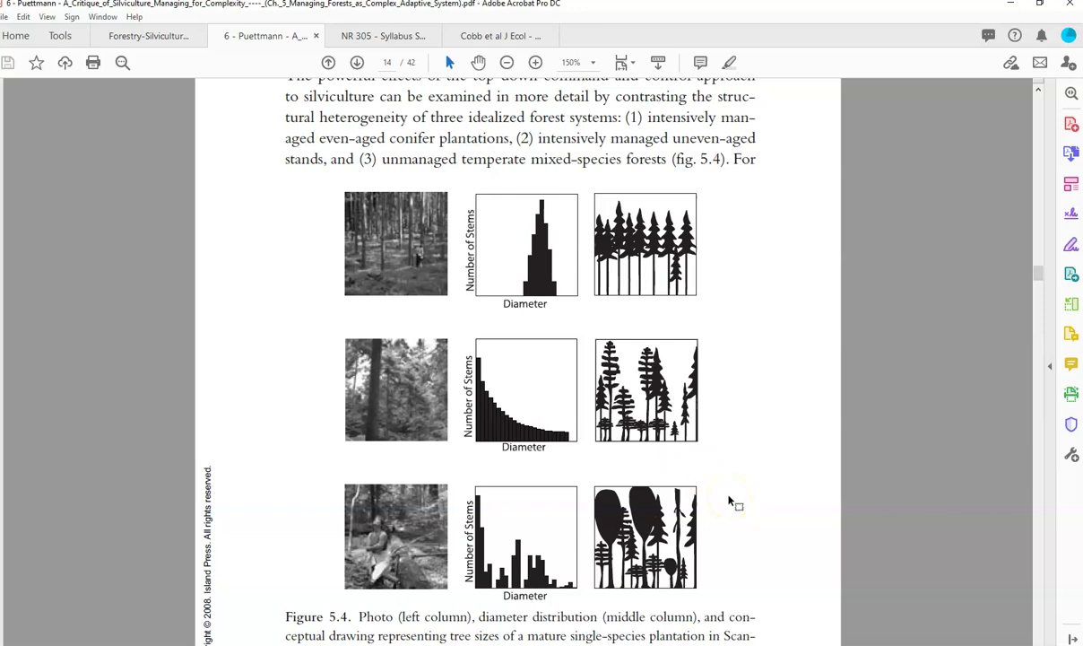
{"action": "scroll", "coordinate": [730, 502], "scroll_direction": "down", "scroll_amount": 1}
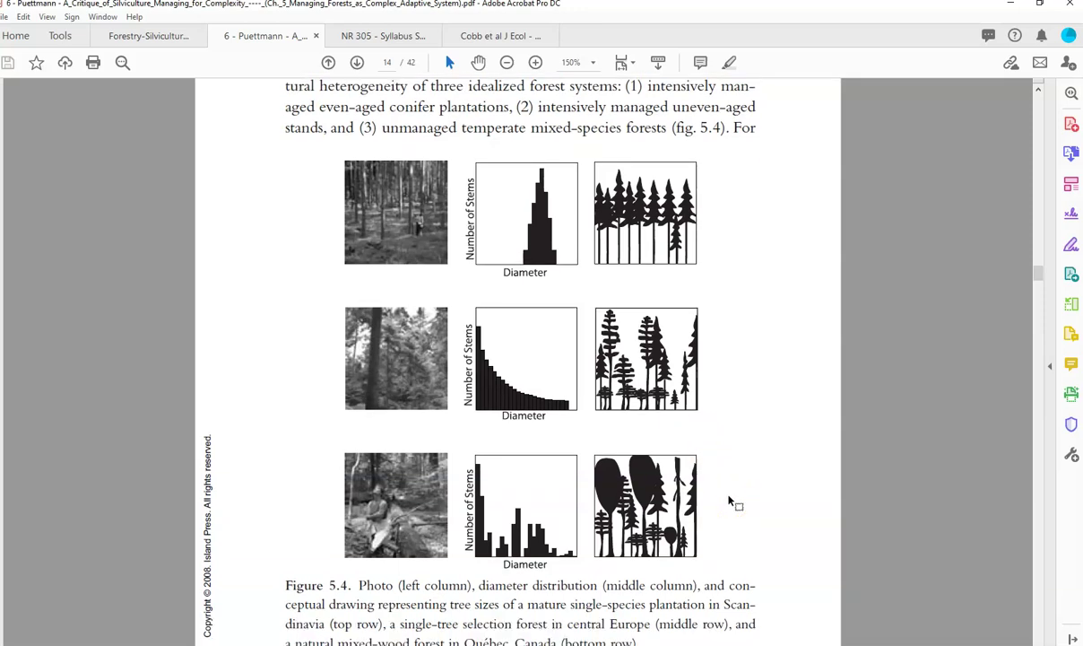
{"action": "left_click", "coordinate": [504, 35]}
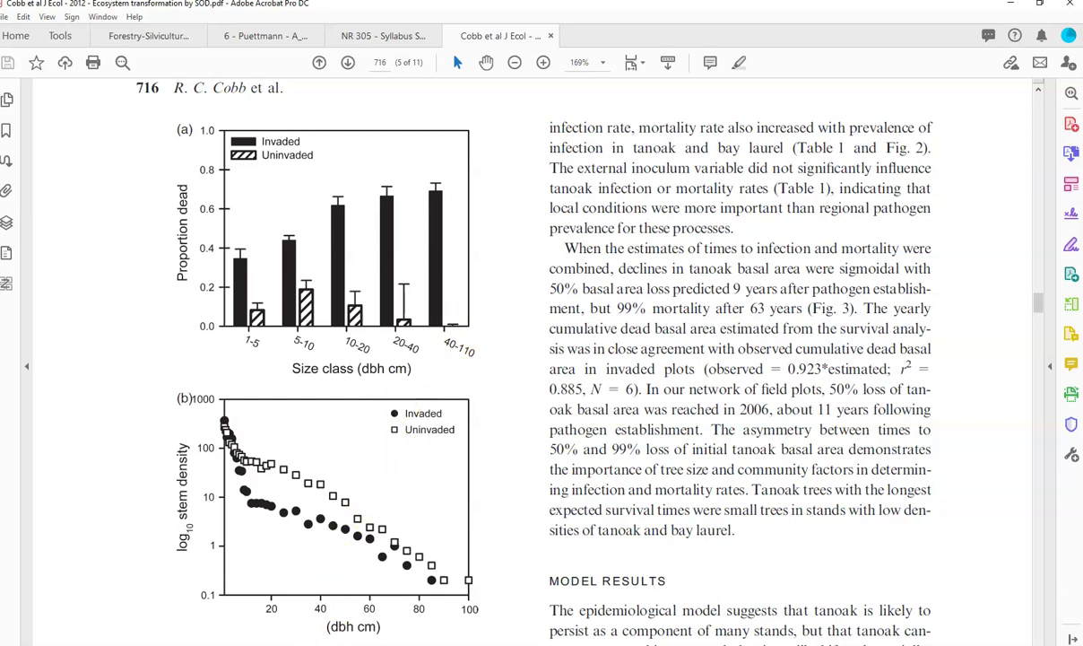
{"action": "mouse_move", "coordinate": [418, 645]}
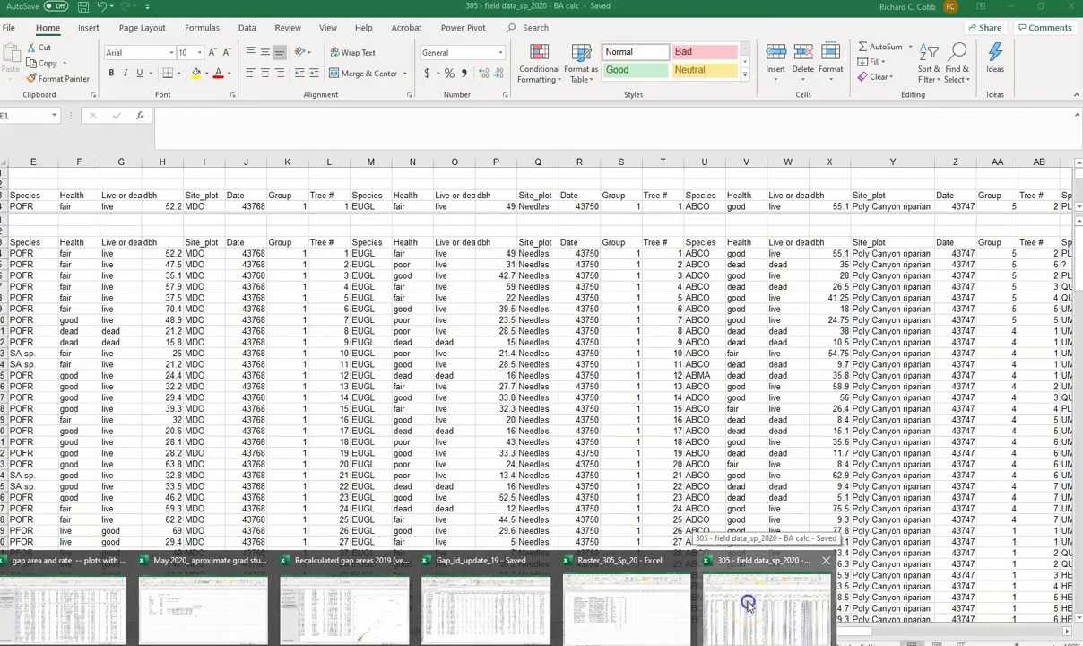
{"action": "left_click", "coordinate": [709, 574]}
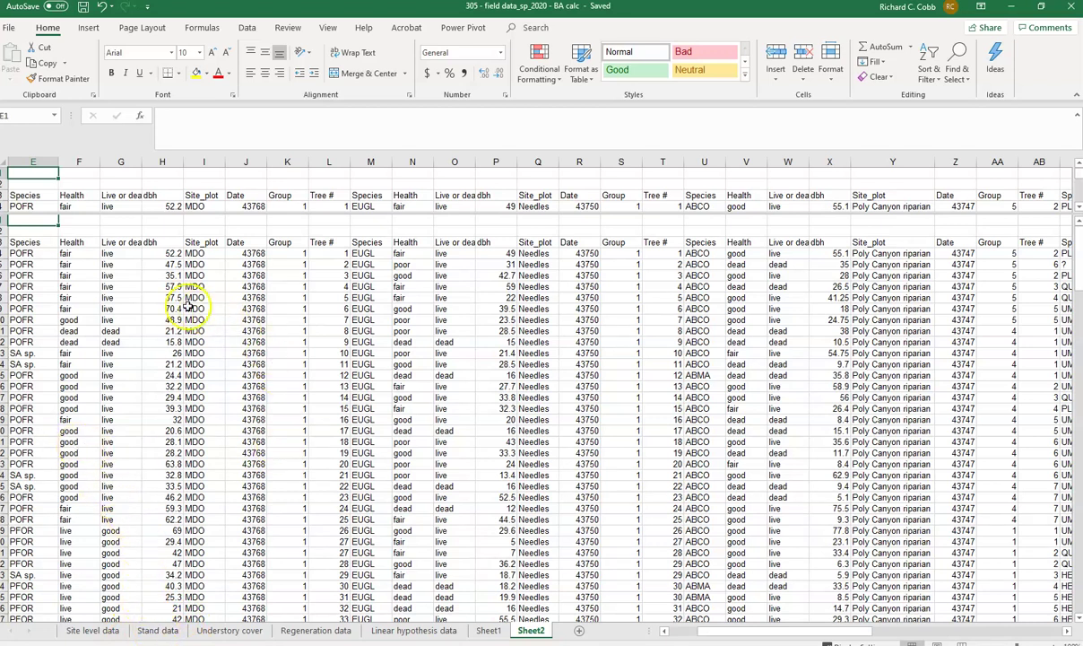
{"action": "left_click", "coordinate": [126, 276]}
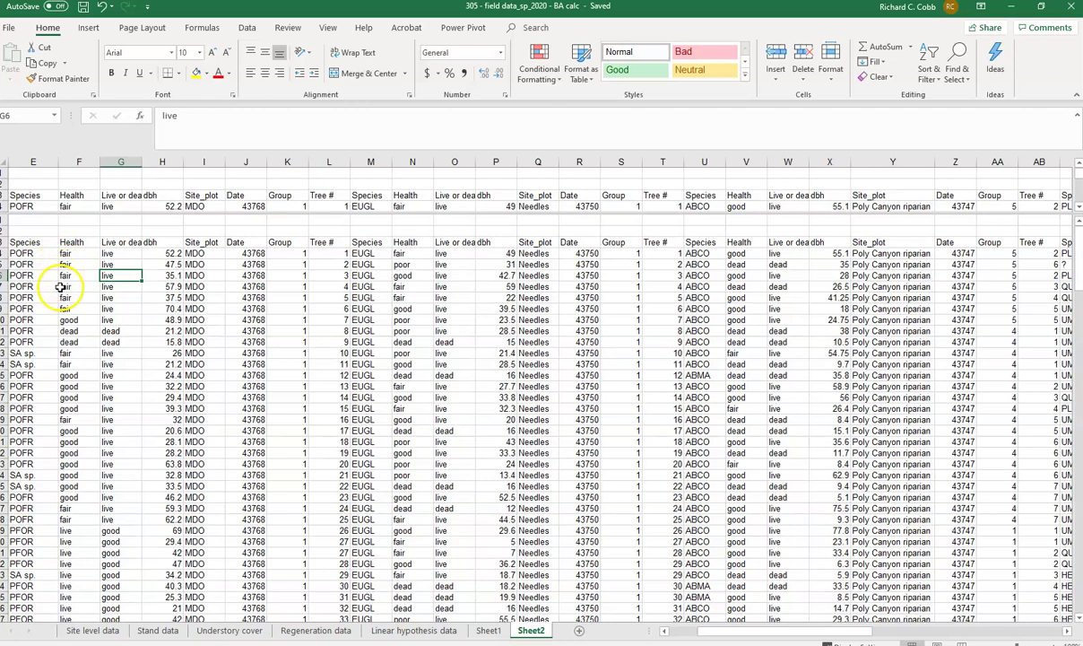
{"action": "left_click", "coordinate": [60, 287]}
{"action": "key", "text": "Left"}
{"action": "key", "text": "Home"}
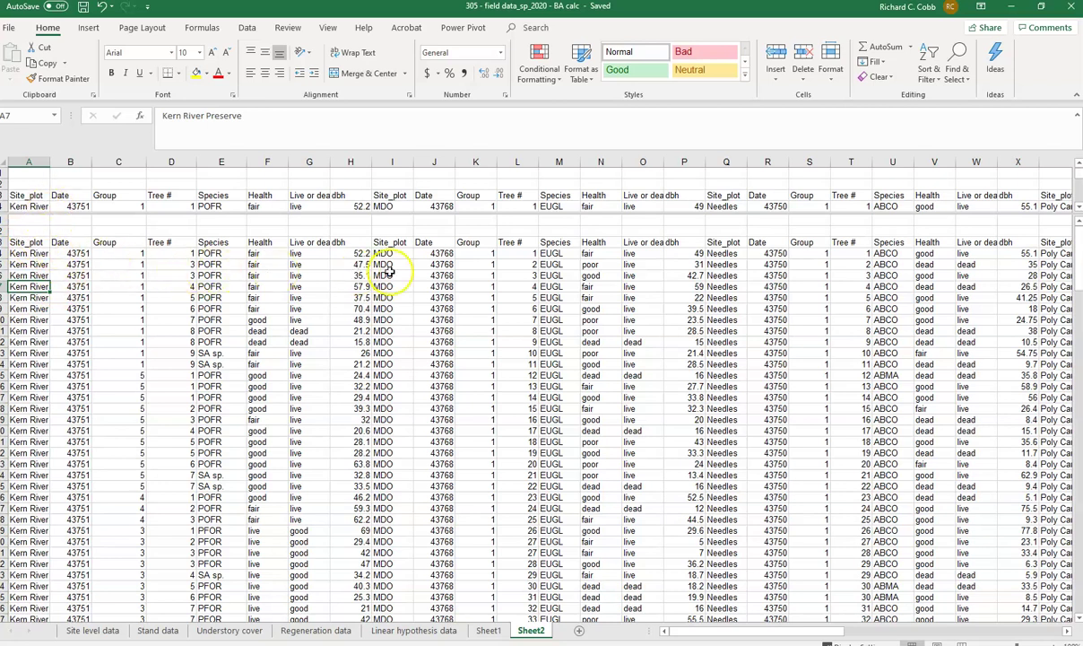
{"action": "left_click", "coordinate": [353, 244]}
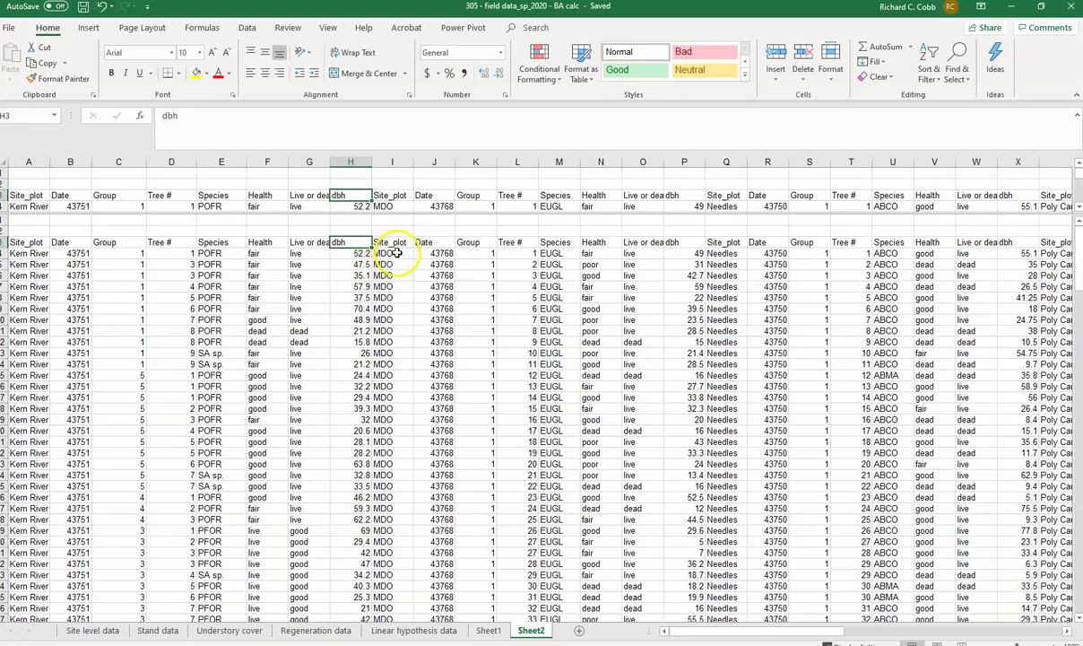
{"action": "left_click", "coordinate": [392, 252]}
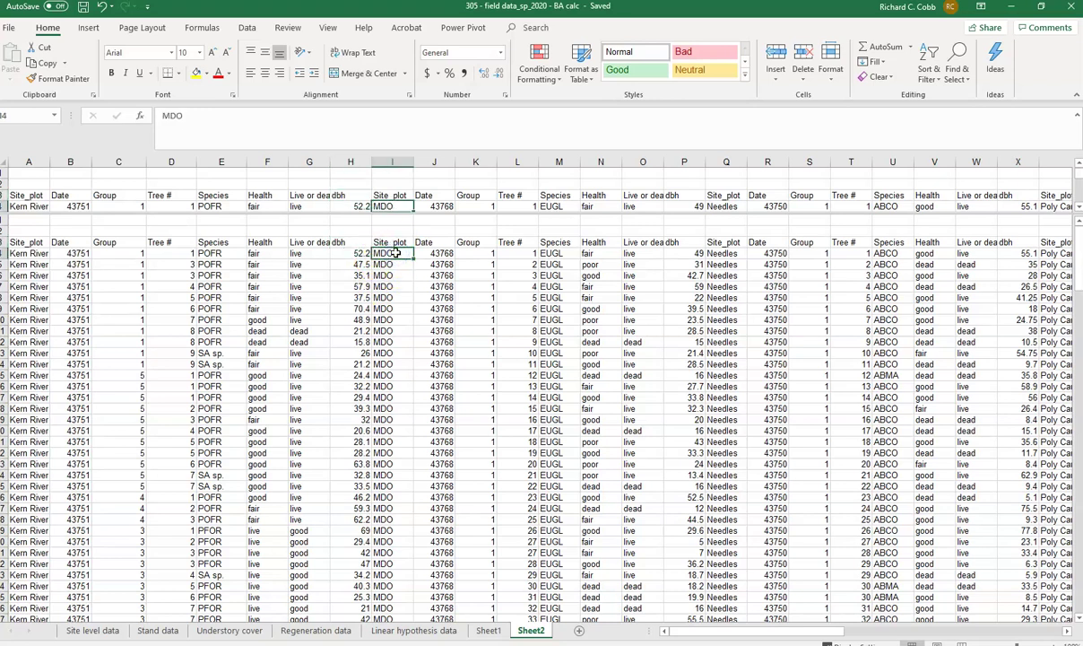
{"action": "left_click", "coordinate": [718, 253]}
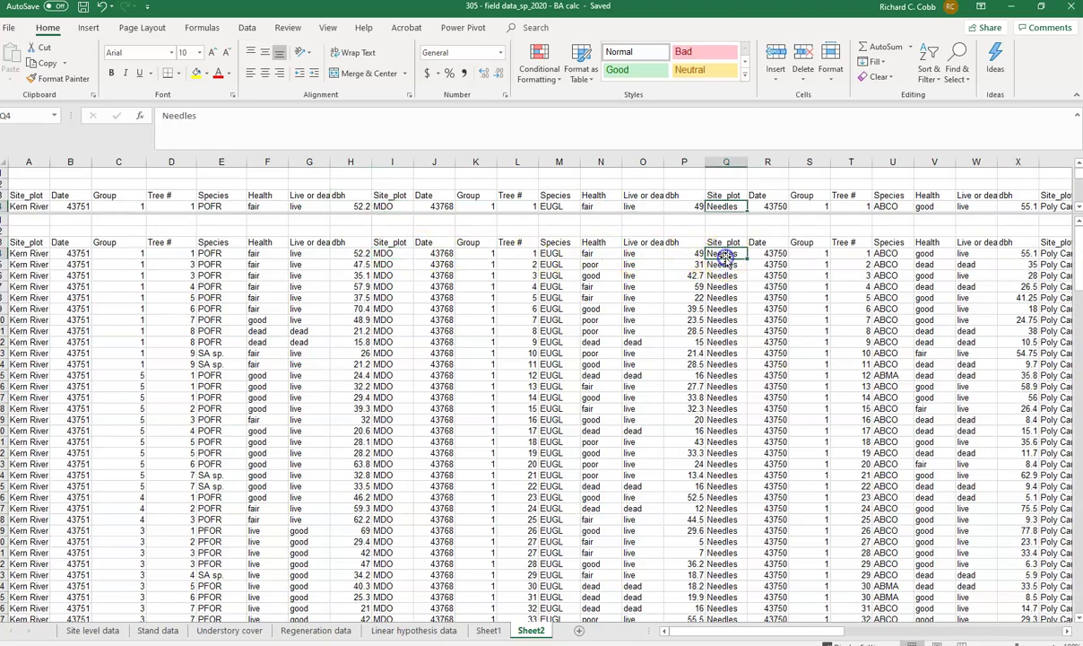
{"action": "left_click", "coordinate": [1058, 253]}
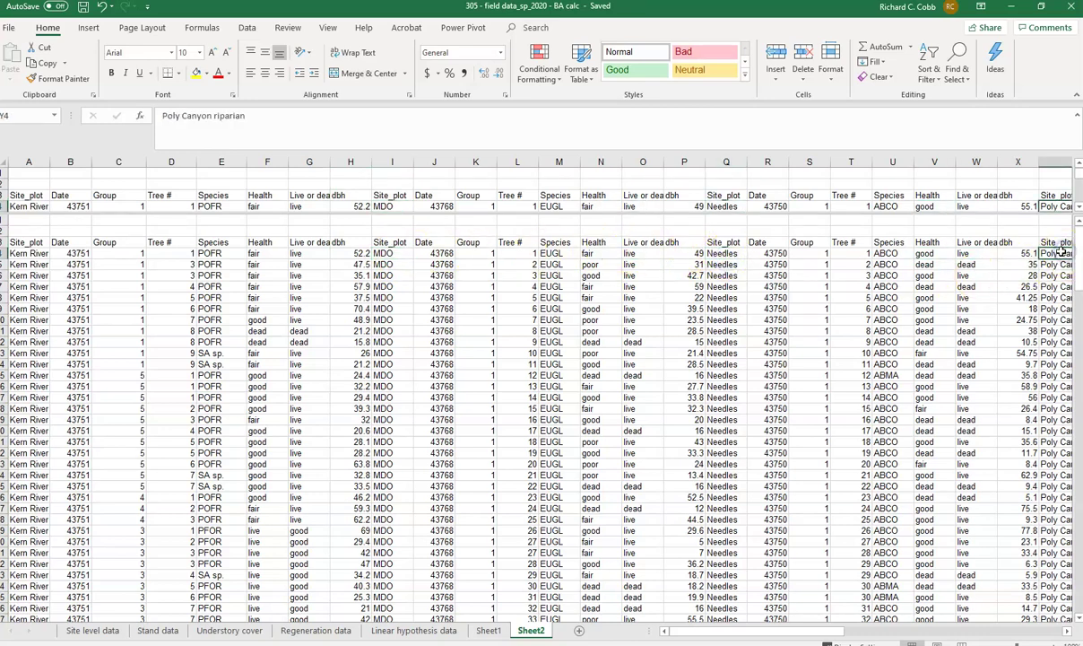
{"action": "key", "text": "Right"}
{"action": "key", "text": "Right"}
{"action": "key", "text": "Right"}
{"action": "key", "text": "Right"}
{"action": "key", "text": "Right"}
{"action": "key", "text": "Right"}
{"action": "key", "text": "Right"}
{"action": "key", "text": "Right"}
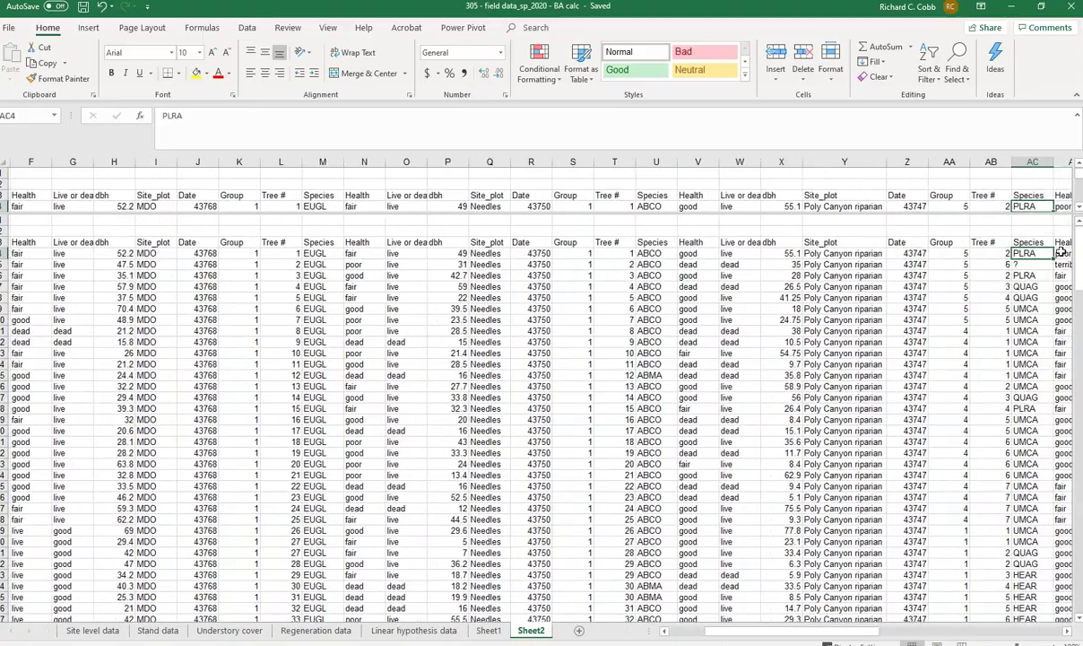
{"action": "key", "text": "Right"}
{"action": "key", "text": "Right"}
{"action": "key", "text": "Right"}
{"action": "key", "text": "Right"}
{"action": "key", "text": "Right"}
{"action": "key", "text": "Right"}
{"action": "key", "text": "Right"}
{"action": "key", "text": "Right"}
{"action": "key", "text": "Right"}
{"action": "key", "text": "Right"}
{"action": "key", "text": "Right"}
{"action": "key", "text": "Right"}
{"action": "key", "text": "Right"}
{"action": "key", "text": "Right"}
{"action": "key", "text": "Right"}
{"action": "key", "text": "Right"}
{"action": "key", "text": "Right"}
{"action": "key", "text": "Right"}
{"action": "key", "text": "Right"}
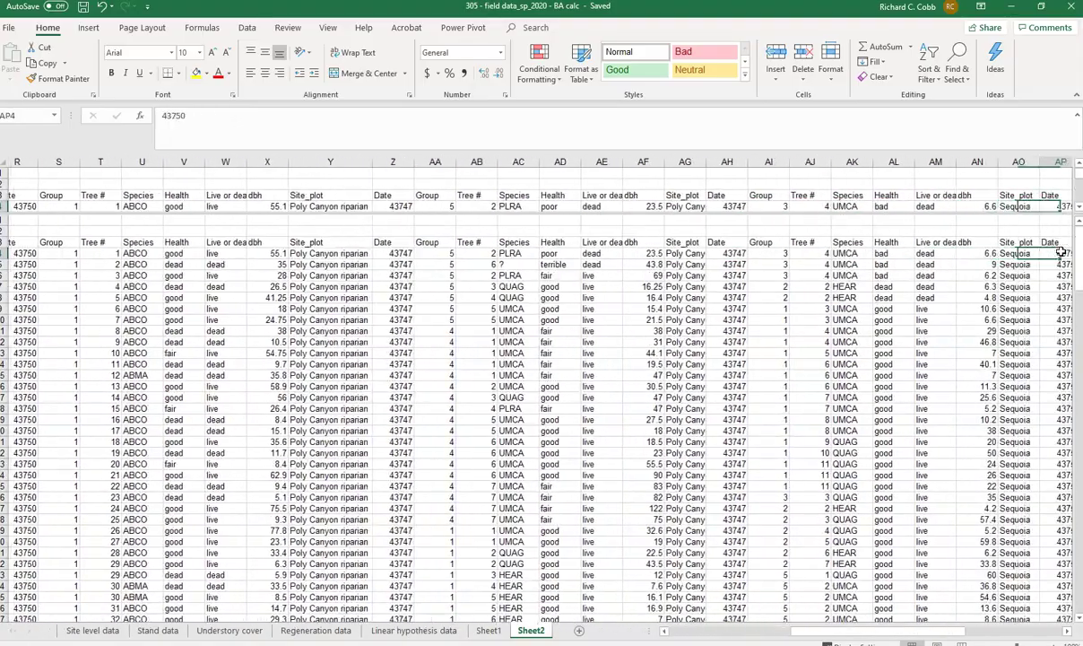
{"action": "key", "text": "Right"}
{"action": "key", "text": "Right"}
{"action": "key", "text": "Right"}
{"action": "key", "text": "Right"}
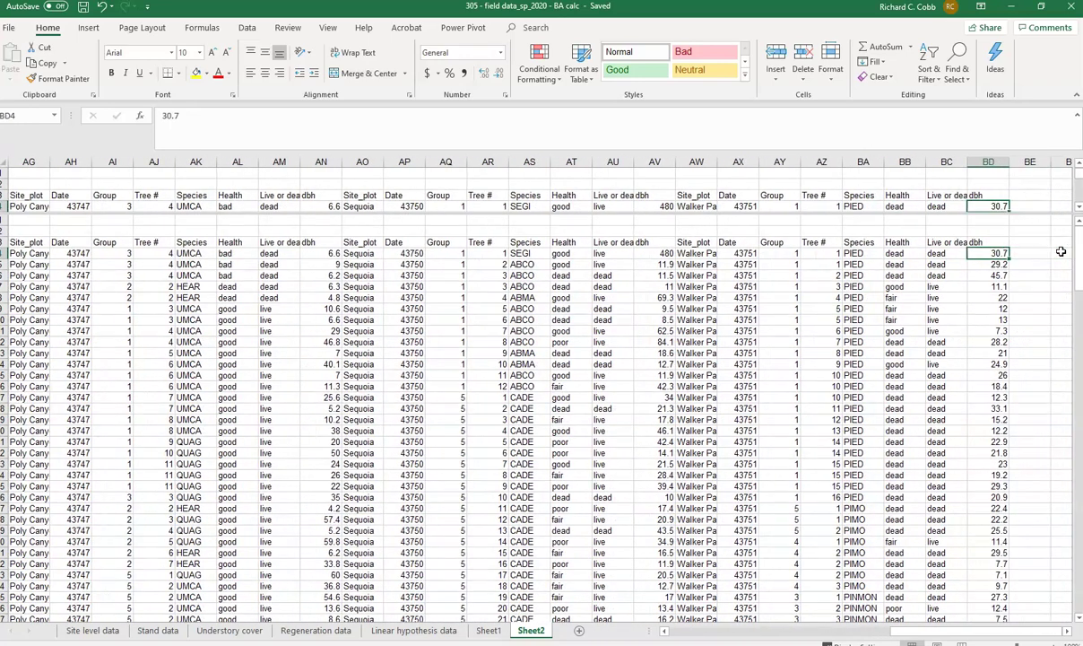
{"action": "left_click", "coordinate": [708, 254]}
{"action": "key", "text": "ctrl+Right"}
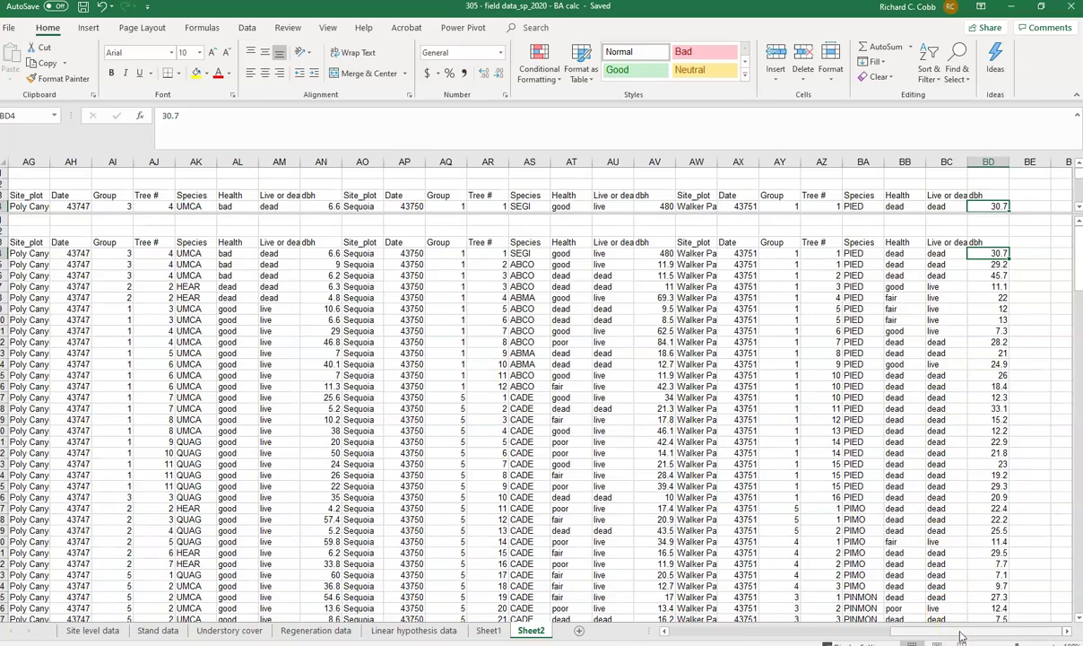
- Move the split bar below row 7 so headers and each site's first four trees stay fixed above the data
{"action": "left_click_drag", "start_coordinate": [959, 636], "coordinate": [720, 631]}
{"action": "scroll", "coordinate": [652, 510], "scroll_direction": "down", "scroll_amount": 20}
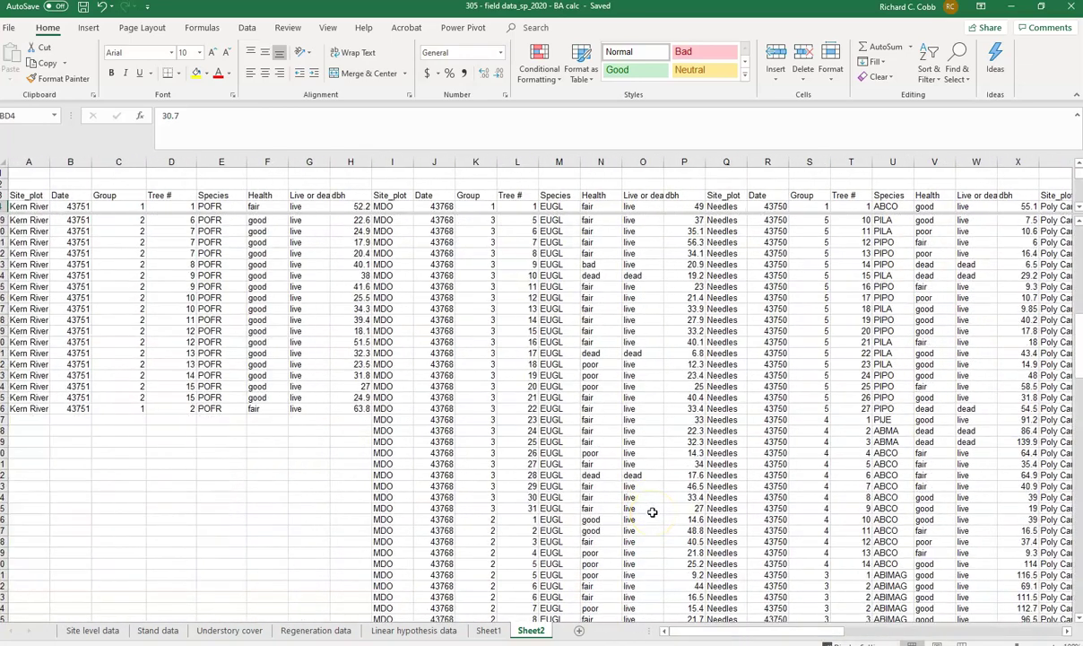
{"action": "scroll", "coordinate": [652, 513], "scroll_direction": "down", "scroll_amount": 6}
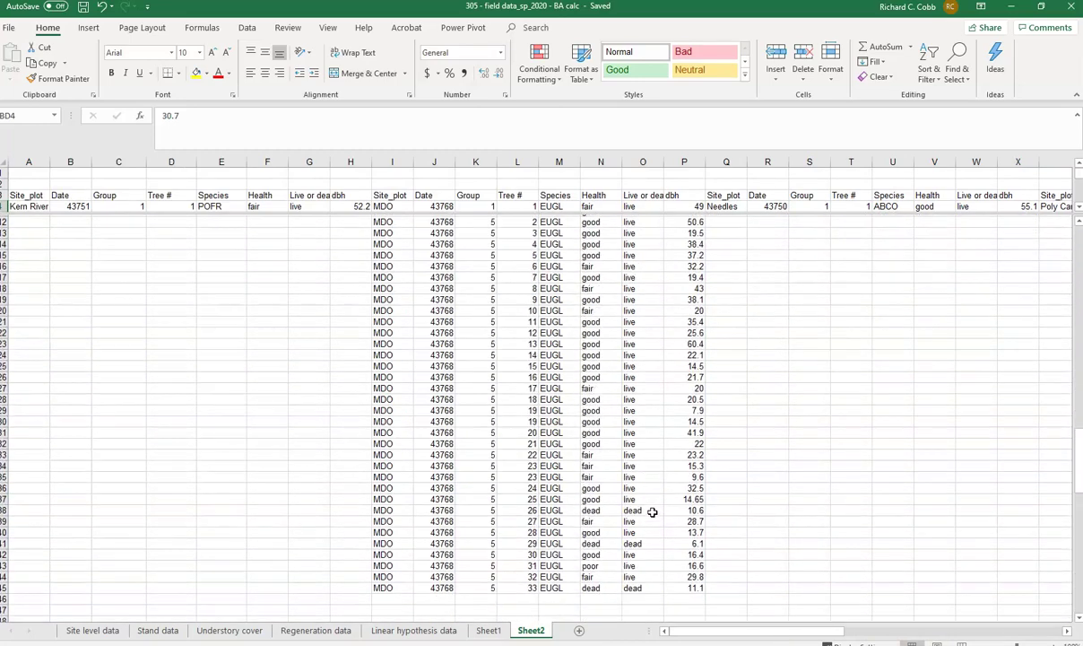
{"action": "scroll", "coordinate": [652, 512], "scroll_direction": "up", "scroll_amount": 20}
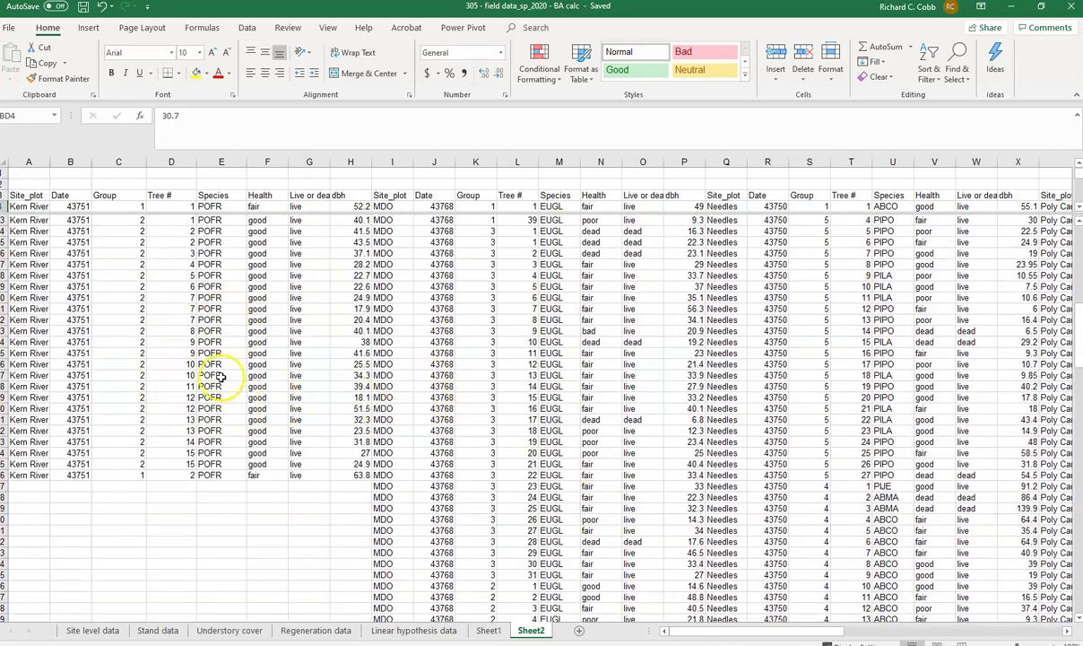
{"action": "scroll", "coordinate": [384, 442], "scroll_direction": "down", "scroll_amount": 9}
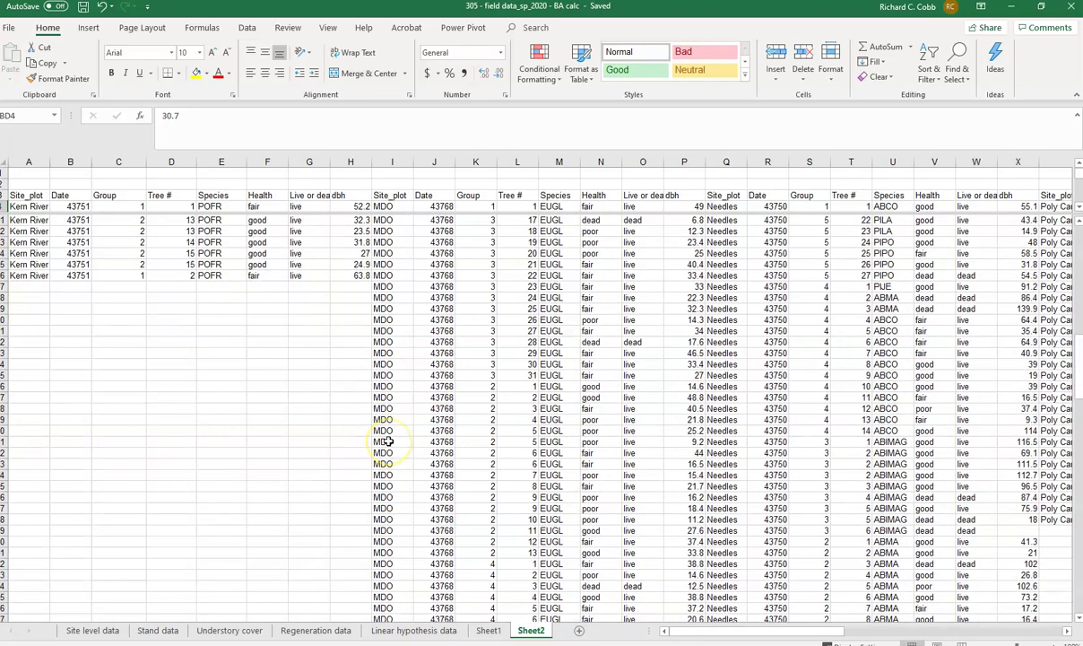
{"action": "scroll", "coordinate": [386, 442], "scroll_direction": "down", "scroll_amount": 7}
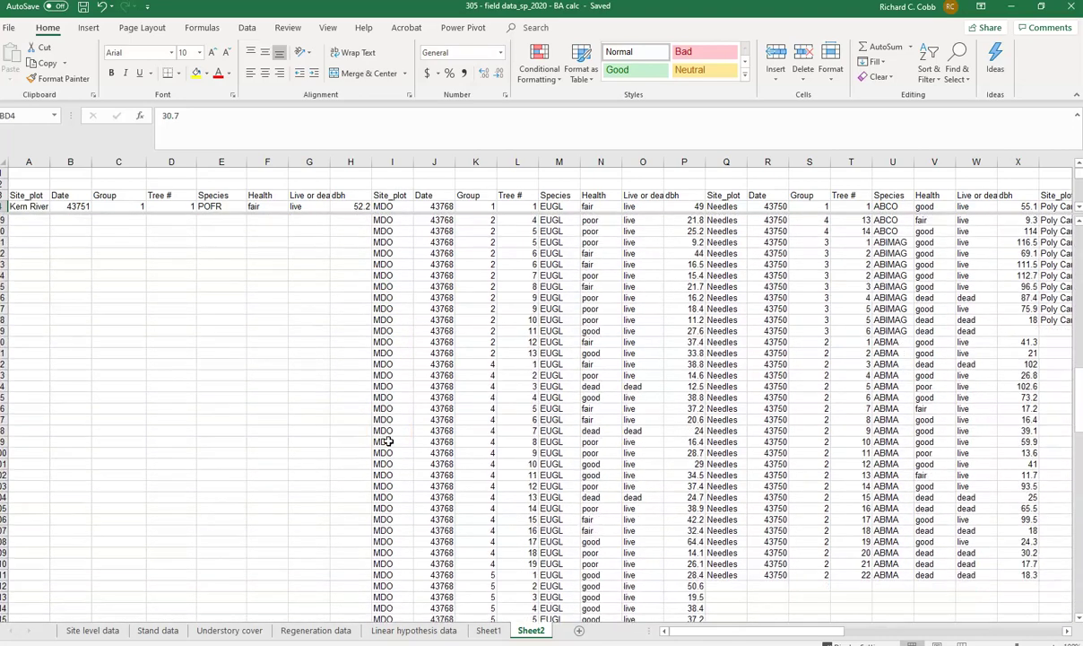
{"action": "scroll", "coordinate": [384, 442], "scroll_direction": "down", "scroll_amount": 7}
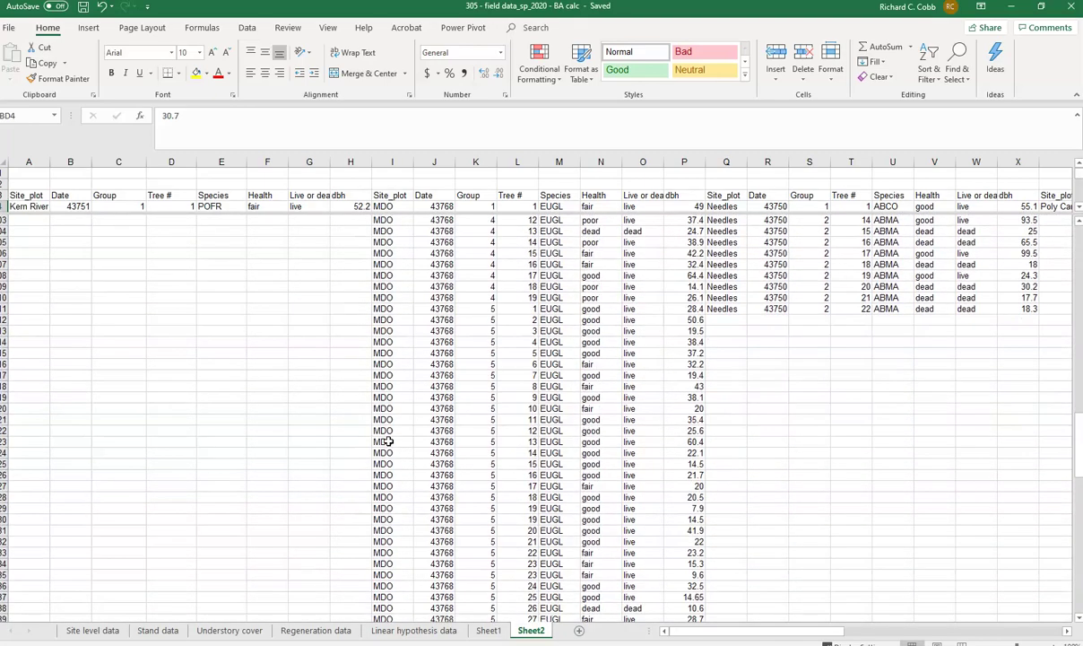
{"action": "scroll", "coordinate": [383, 442], "scroll_direction": "up", "scroll_amount": 2}
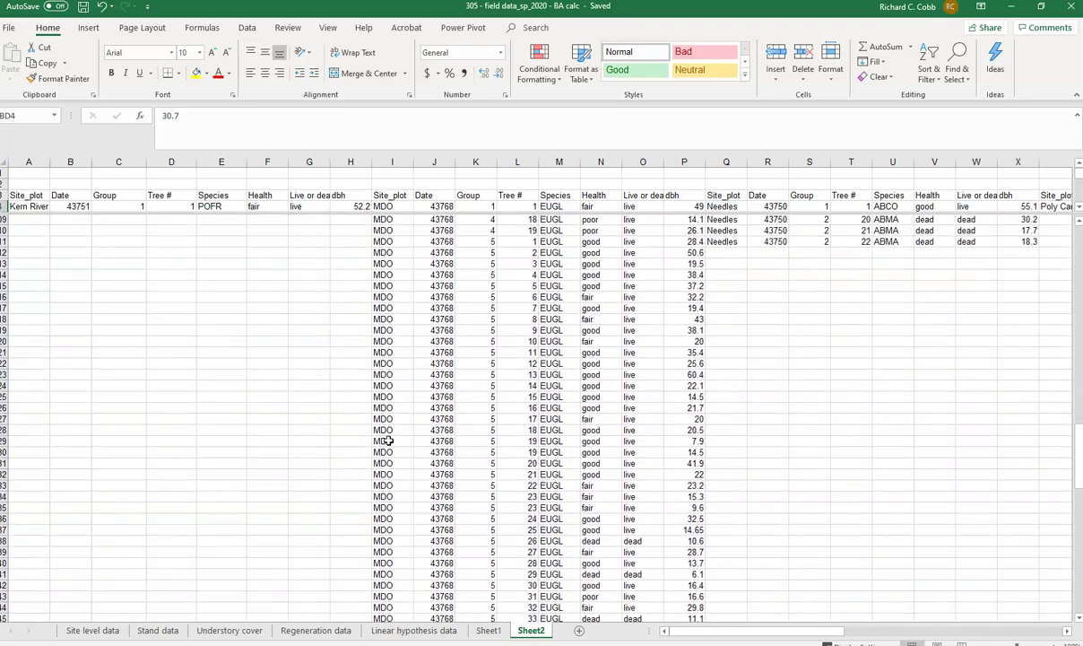
{"action": "scroll", "coordinate": [385, 437], "scroll_direction": "down", "scroll_amount": 4}
{"action": "scroll", "coordinate": [385, 437], "scroll_direction": "down", "scroll_amount": 1}
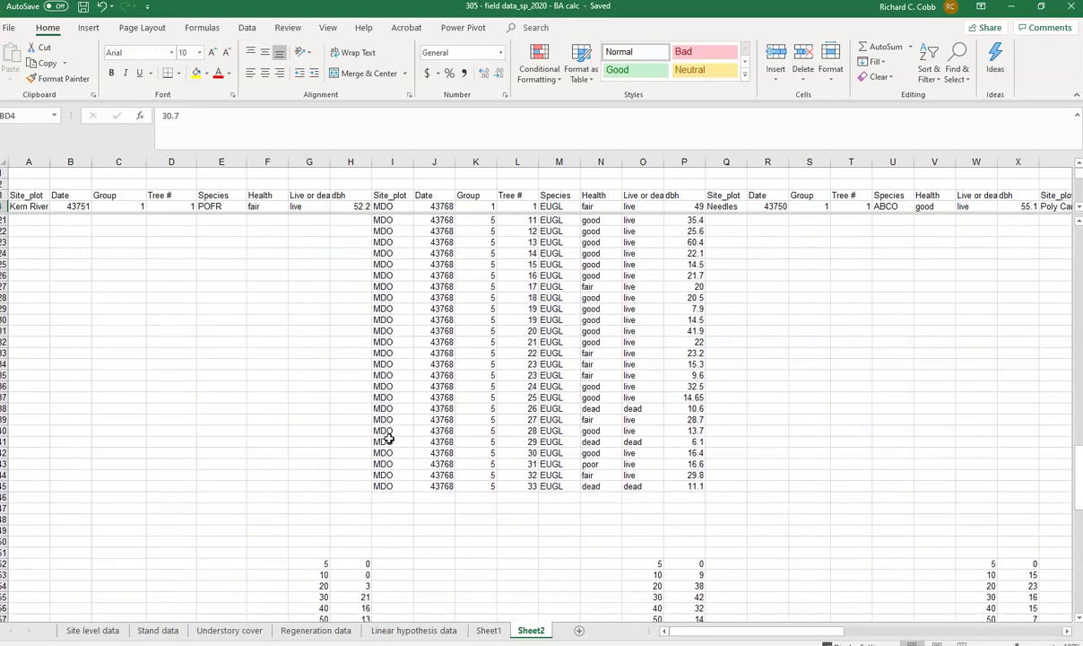
{"action": "scroll", "coordinate": [386, 439], "scroll_direction": "down", "scroll_amount": 3}
{"action": "scroll", "coordinate": [386, 442], "scroll_direction": "up", "scroll_amount": 3}
{"action": "left_click_drag", "start_coordinate": [338, 215], "coordinate": [342, 248]}
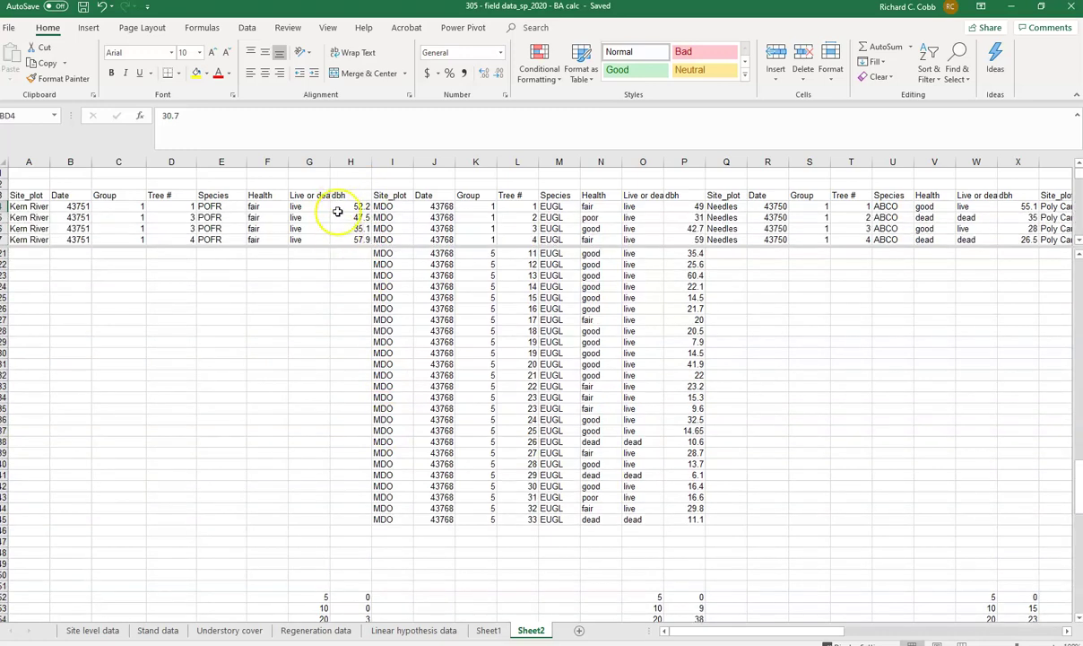
{"action": "scroll", "coordinate": [362, 508], "scroll_direction": "down", "scroll_amount": 2}
{"action": "scroll", "coordinate": [379, 527], "scroll_direction": "up", "scroll_amount": 2}
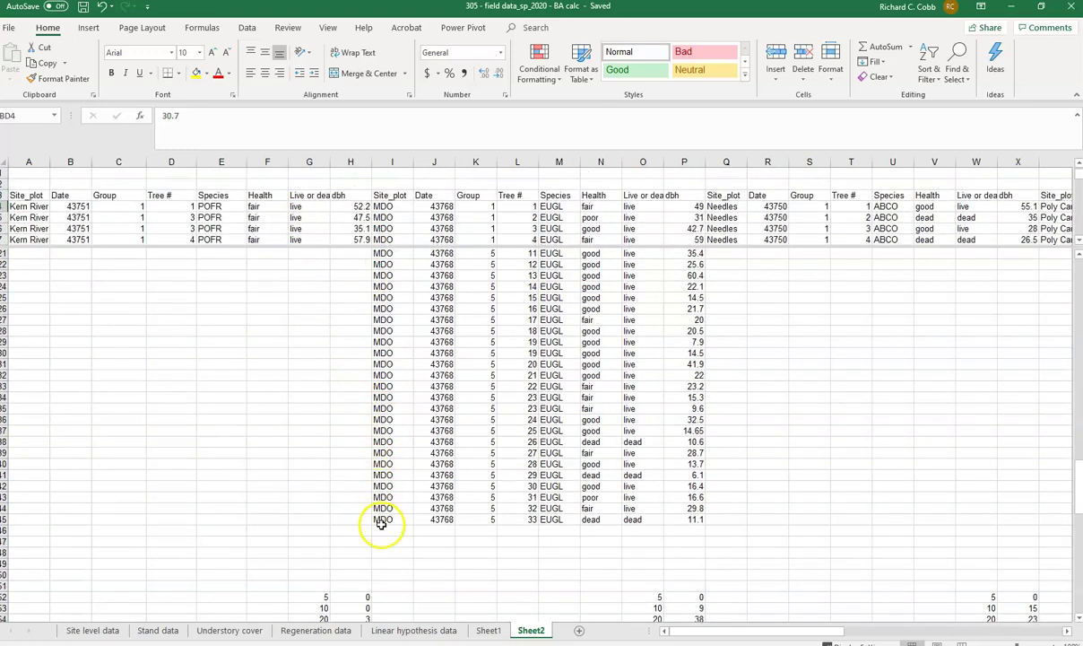
{"action": "left_click", "coordinate": [343, 499]}
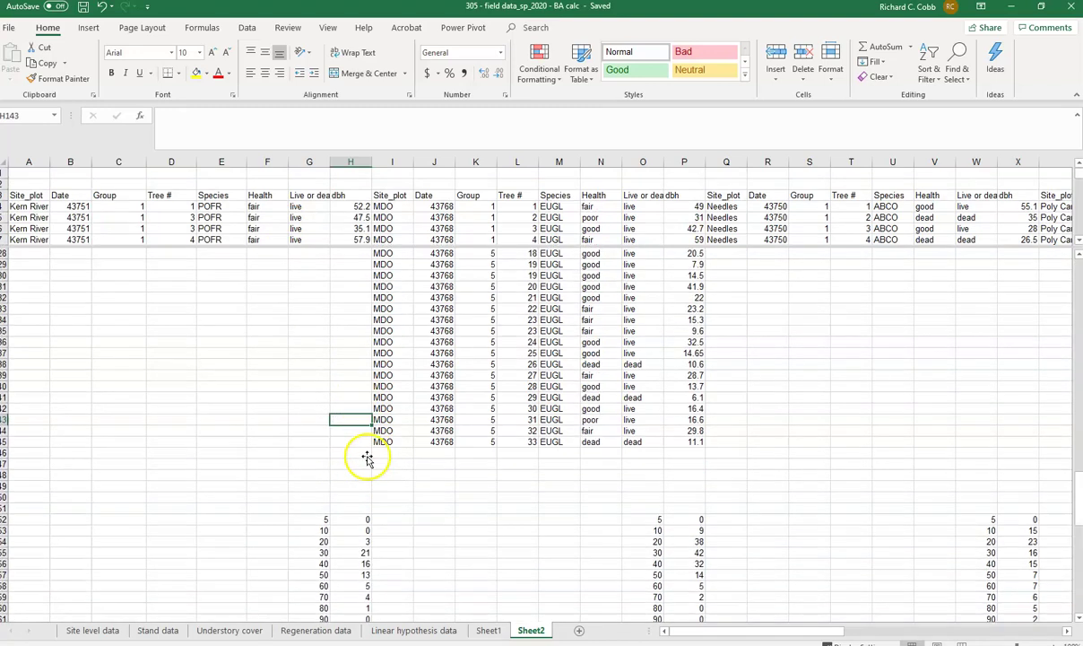
{"action": "scroll", "coordinate": [368, 459], "scroll_direction": "down", "scroll_amount": 4}
{"action": "left_click", "coordinate": [313, 395]}
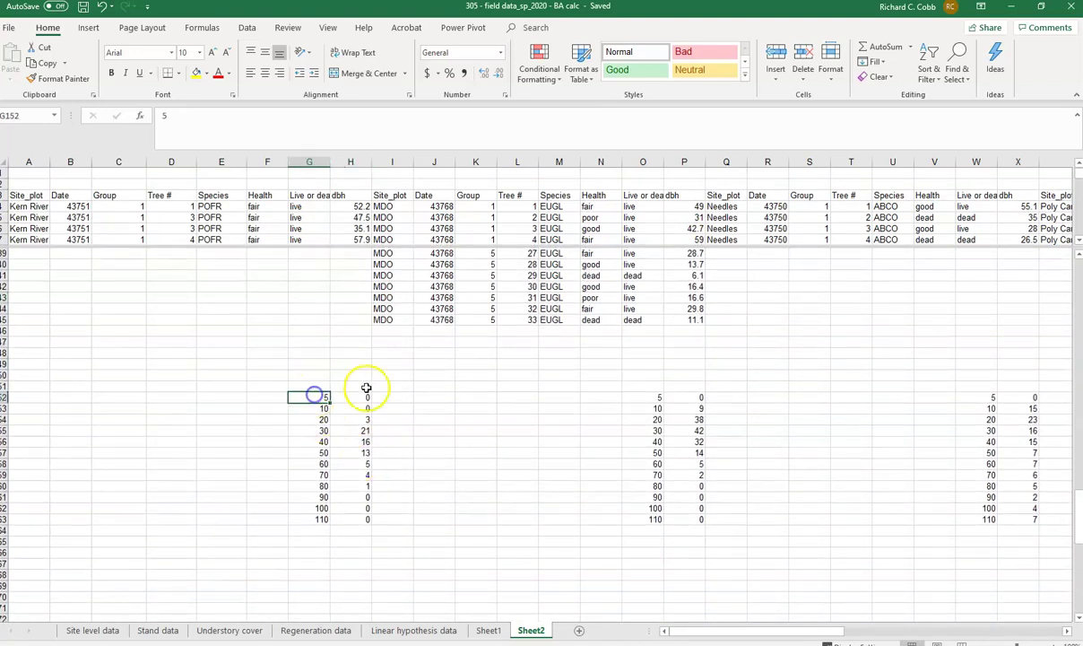
{"action": "left_click", "coordinate": [325, 410]}
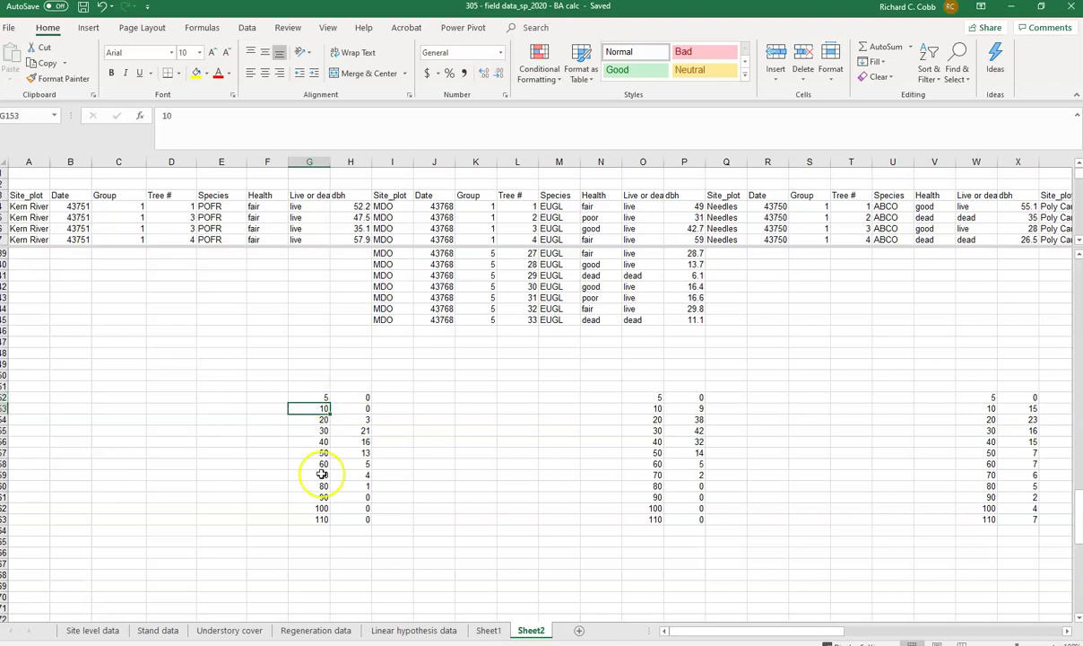
{"action": "left_click", "coordinate": [322, 422]}
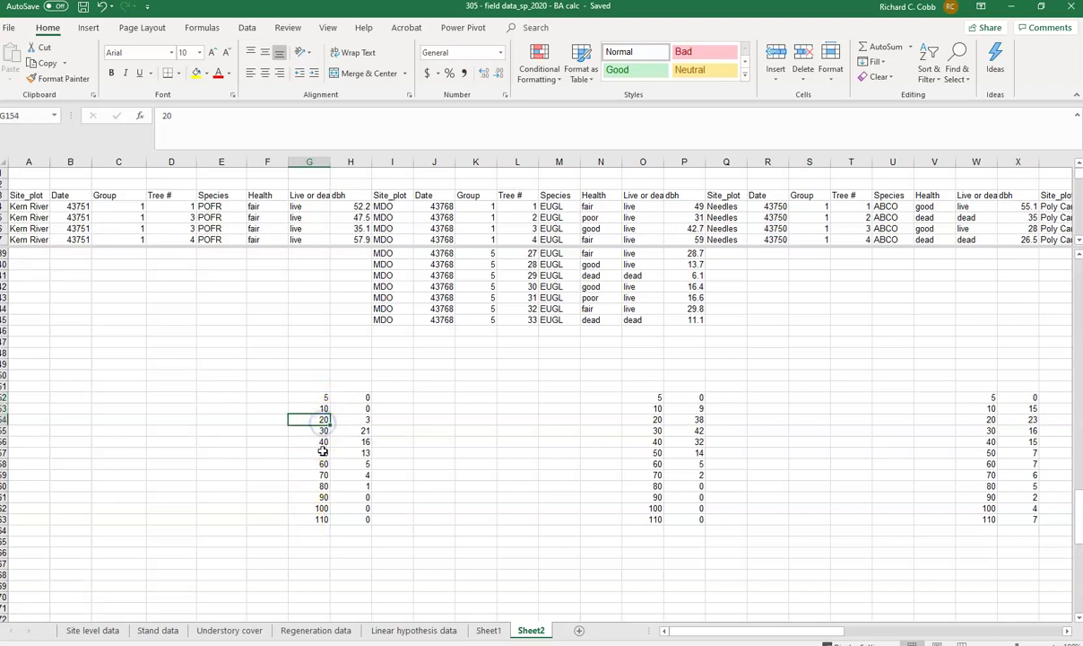
{"action": "left_click", "coordinate": [322, 519]}
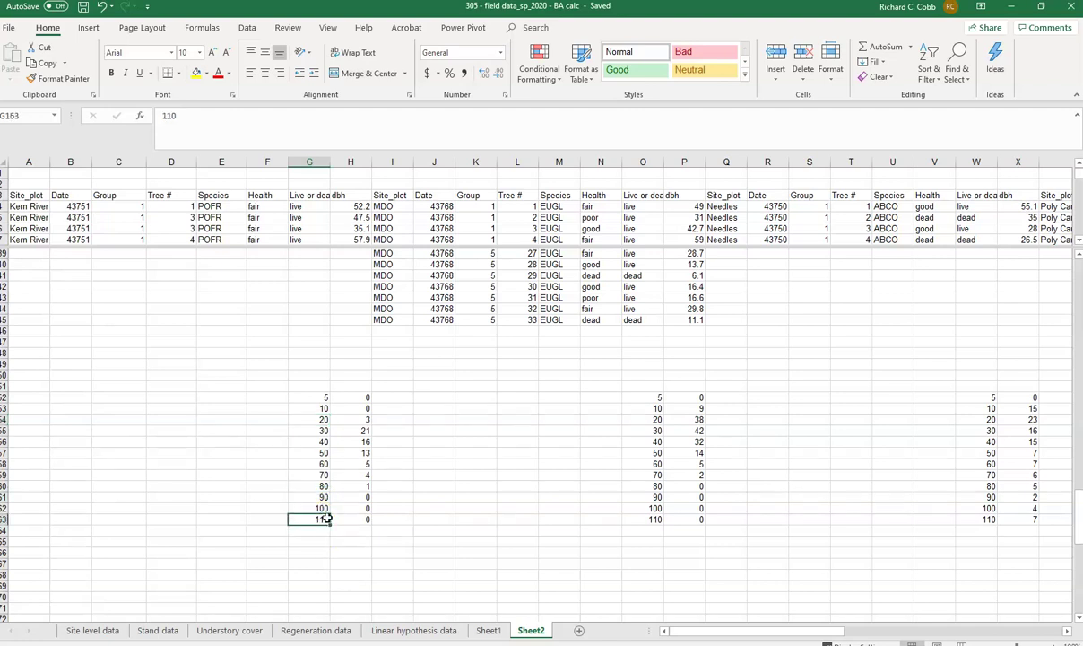
{"action": "left_click_drag", "start_coordinate": [326, 518], "coordinate": [329, 497]}
{"action": "left_click", "coordinate": [363, 397]}
{"action": "left_click", "coordinate": [202, 116]}
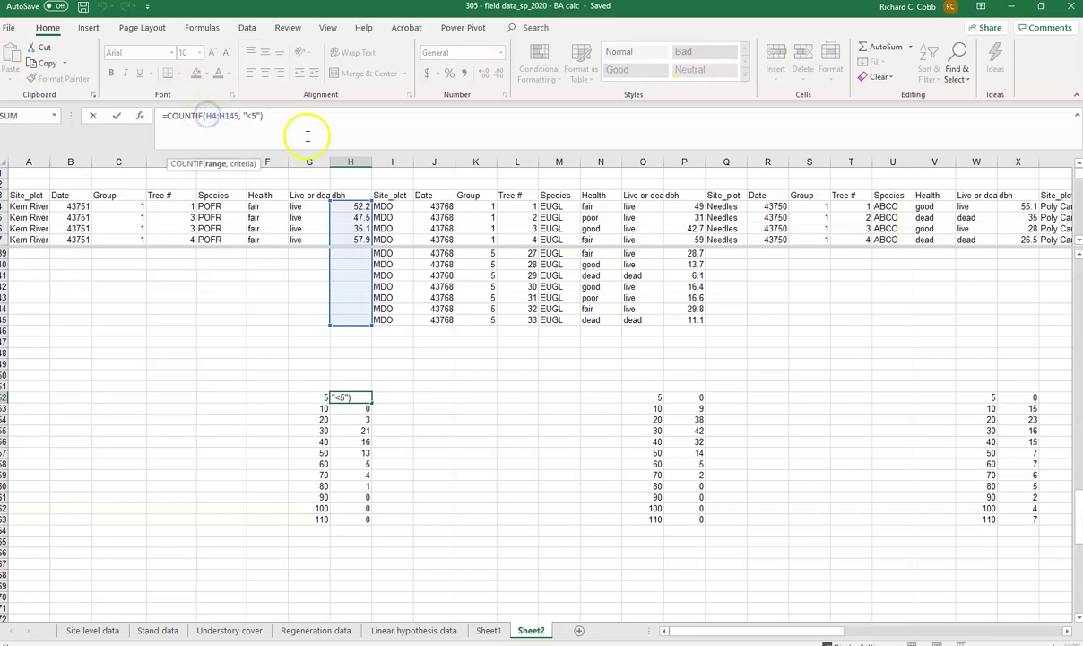
{"action": "left_click", "coordinate": [350, 397]}
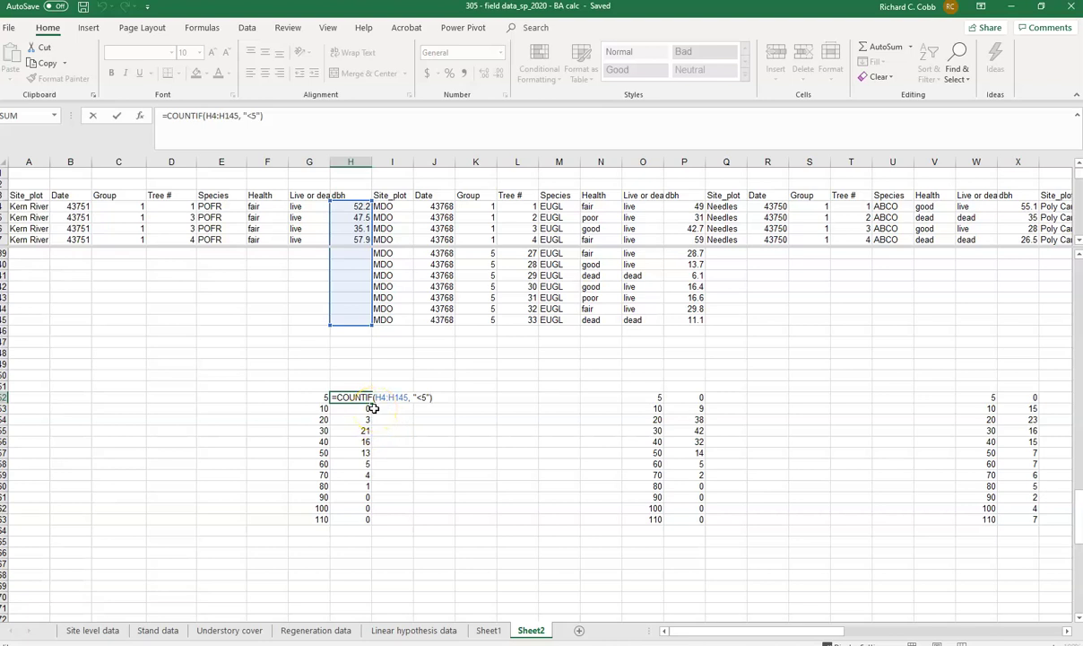
{"action": "left_click", "coordinate": [374, 398]}
{"action": "left_click", "coordinate": [427, 398]}
{"action": "left_click", "coordinate": [421, 411]}
{"action": "key", "text": "Return"}
{"action": "key", "text": "Up"}
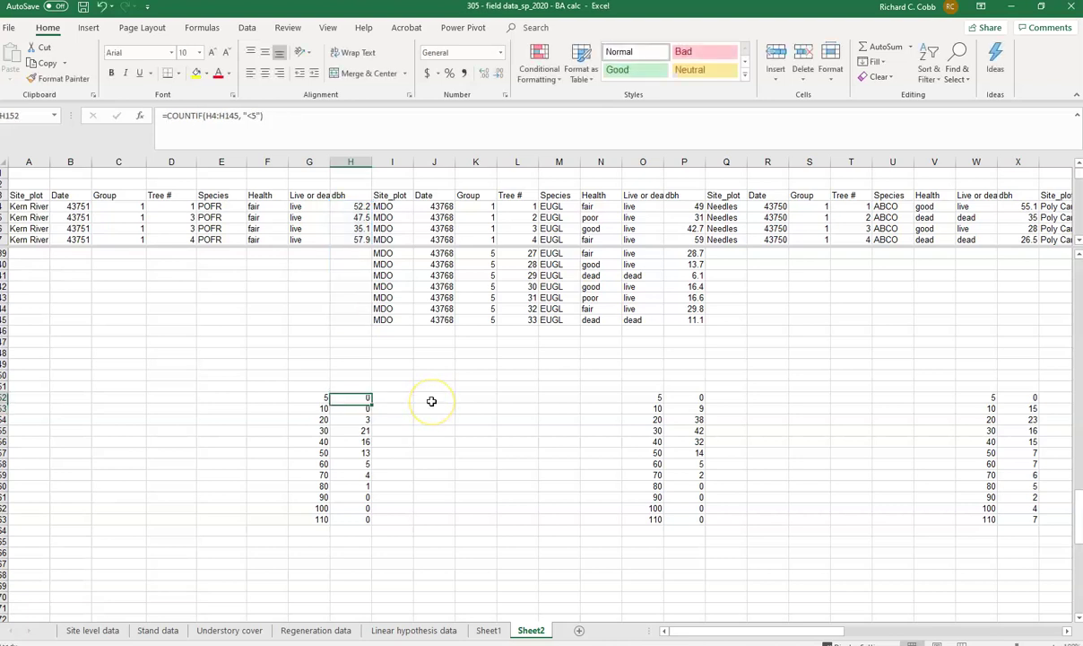
{"action": "left_click", "coordinate": [366, 410]}
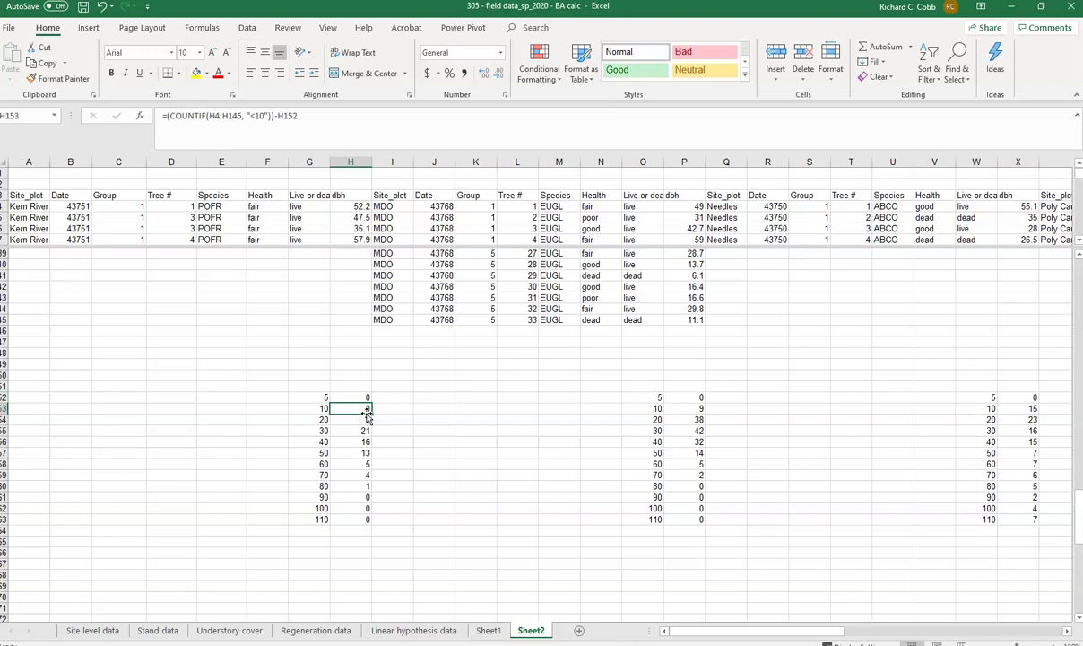
{"action": "left_click", "coordinate": [367, 408]}
{"action": "key", "text": "F2"}
{"action": "left_click", "coordinate": [401, 409]}
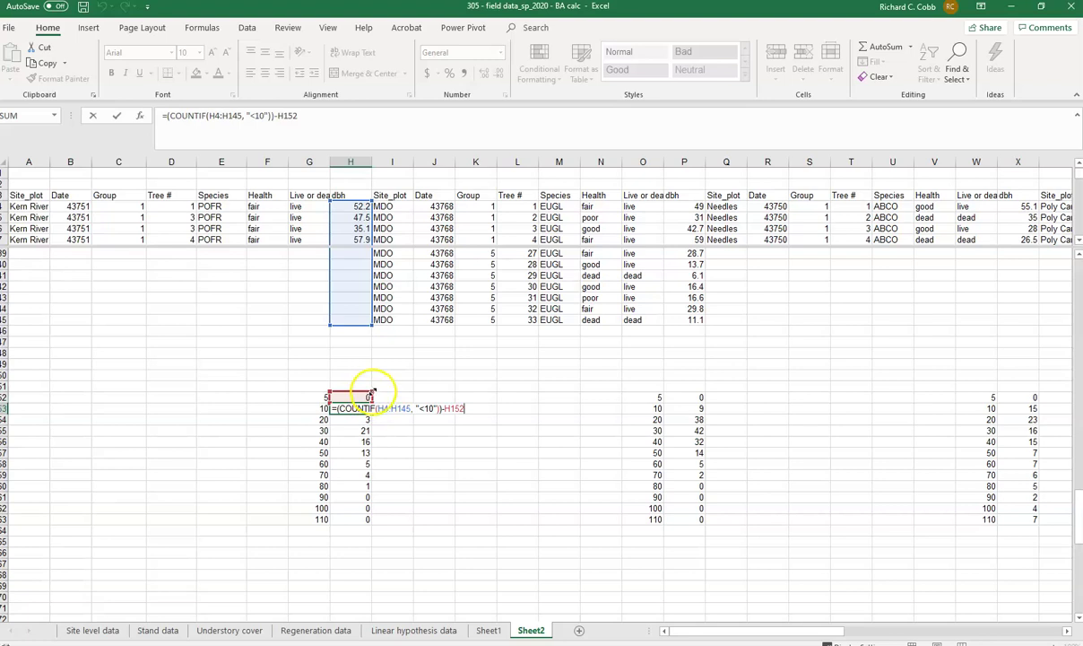
{"action": "key", "text": "Return"}
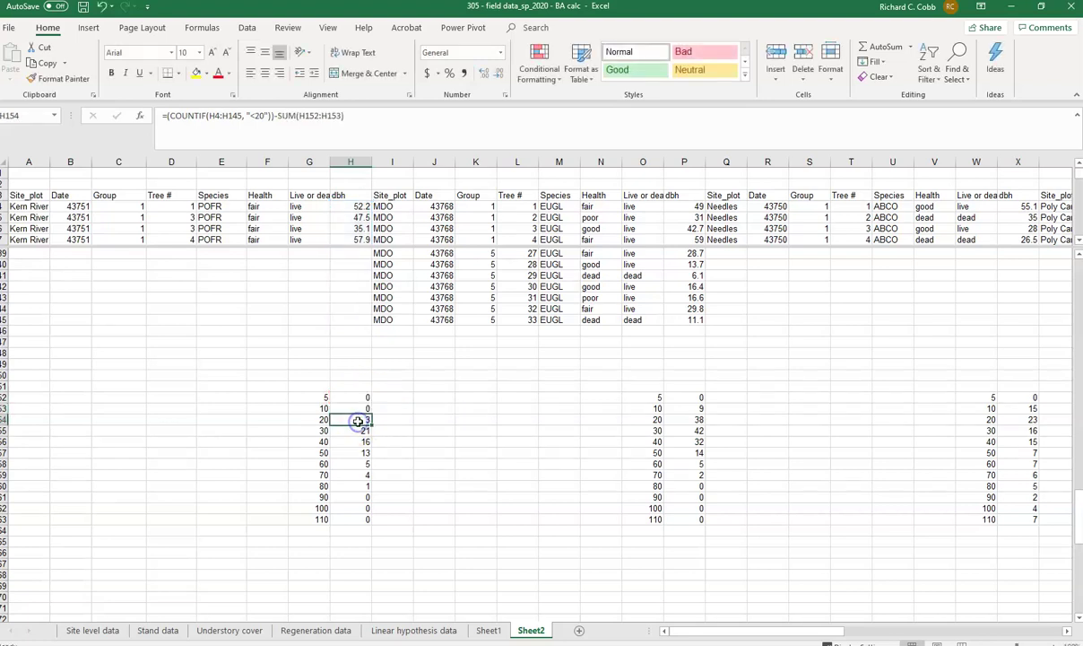
{"action": "double_click", "coordinate": [358, 420]}
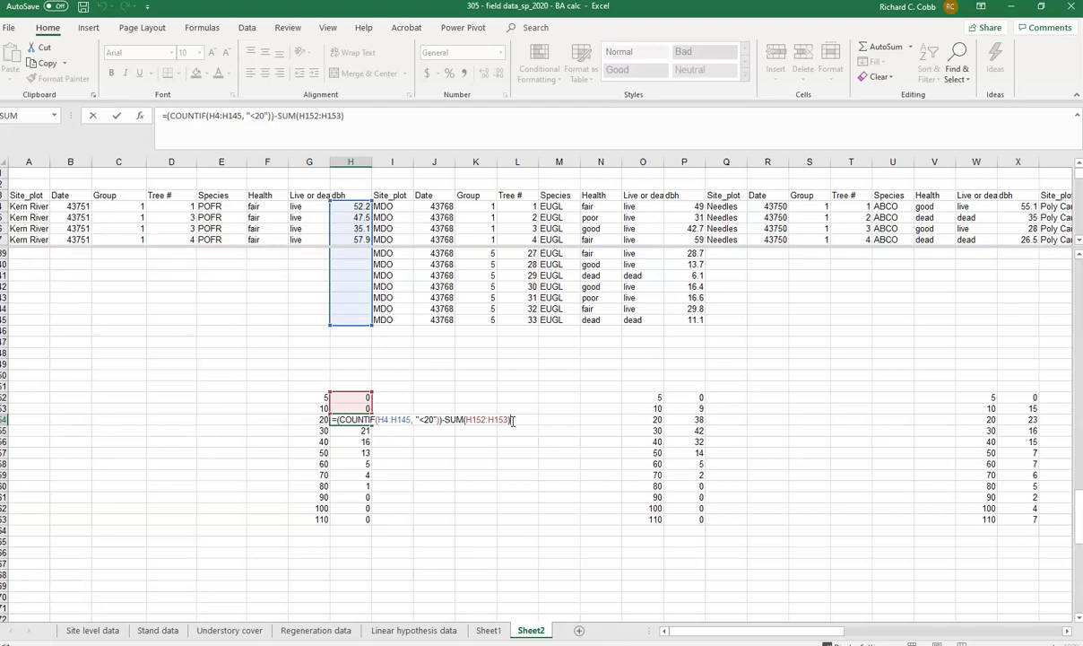
{"action": "left_click", "coordinate": [511, 419]}
{"action": "key", "text": "Return"}
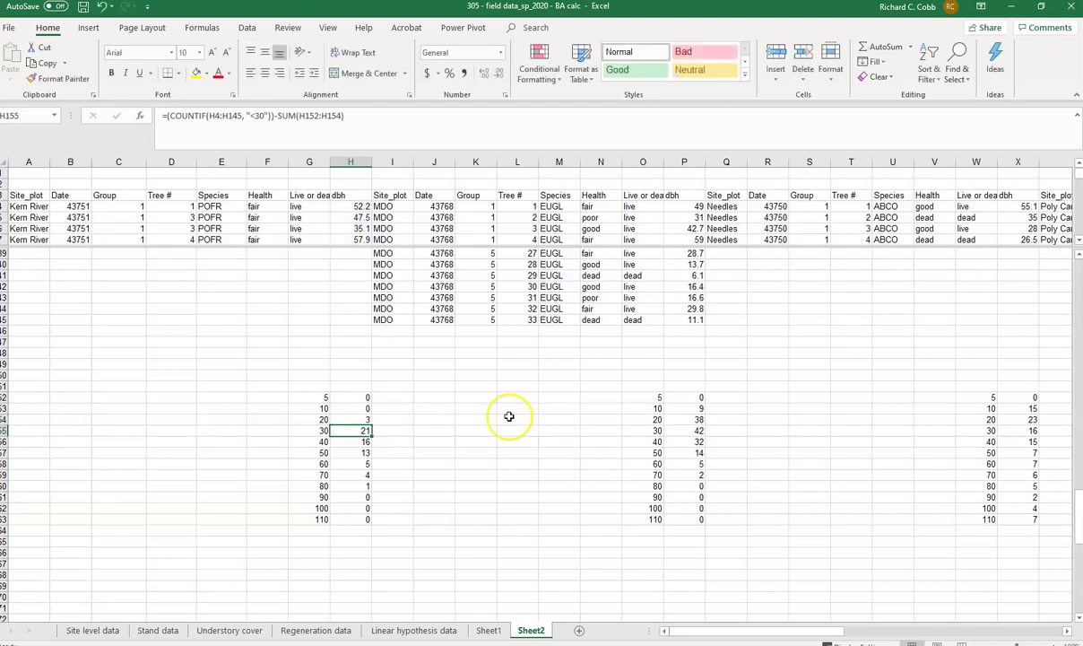
{"action": "key", "text": "F2"}
{"action": "key", "text": "Return"}
{"action": "key", "text": "F2"}
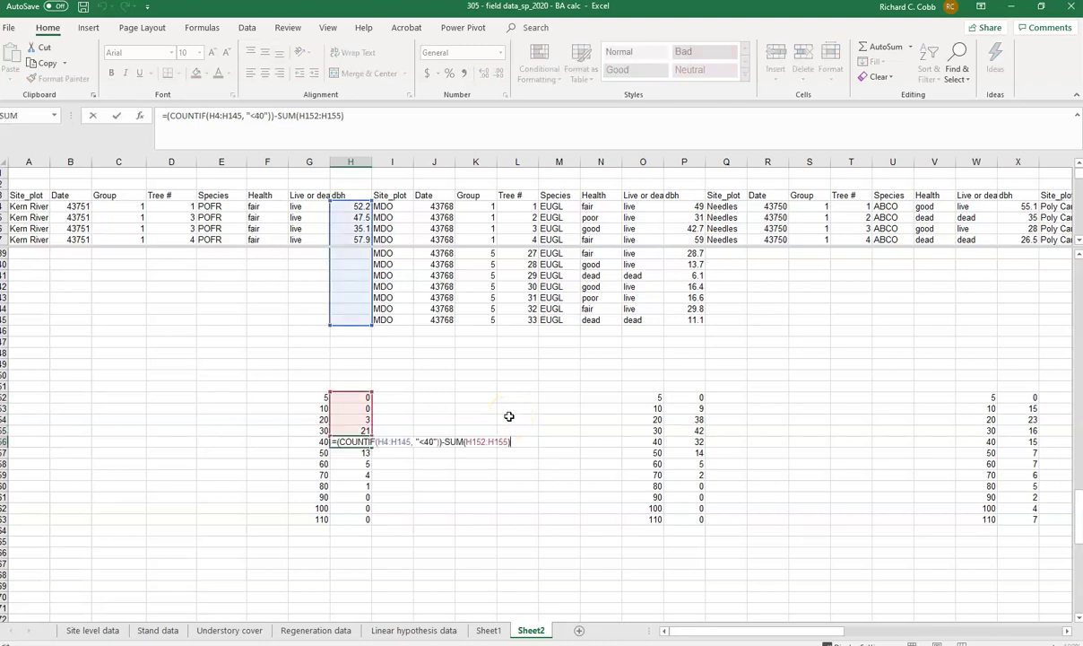
{"action": "key", "text": "Return"}
{"action": "key", "text": "F2"}
{"action": "key", "text": "Return"}
{"action": "key", "text": "F2"}
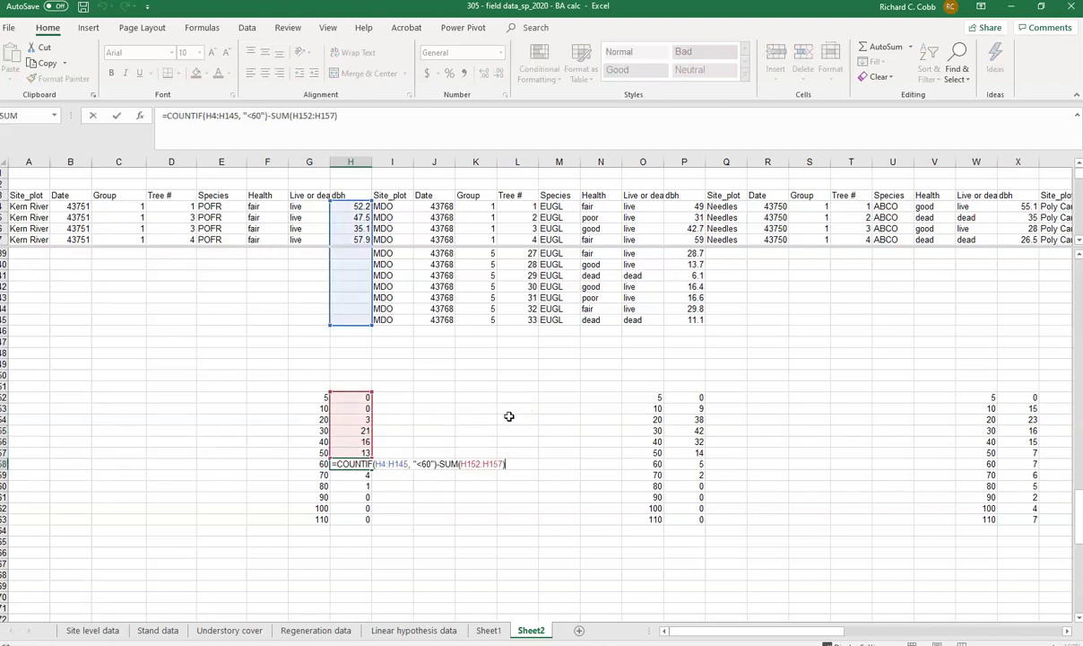
{"action": "key", "text": "Return"}
{"action": "key", "text": "F2"}
{"action": "key", "text": "Return"}
{"action": "key", "text": "F2"}
{"action": "key", "text": "Return"}
{"action": "key", "text": "F2"}
{"action": "key", "text": "Return"}
{"action": "key", "text": "F2"}
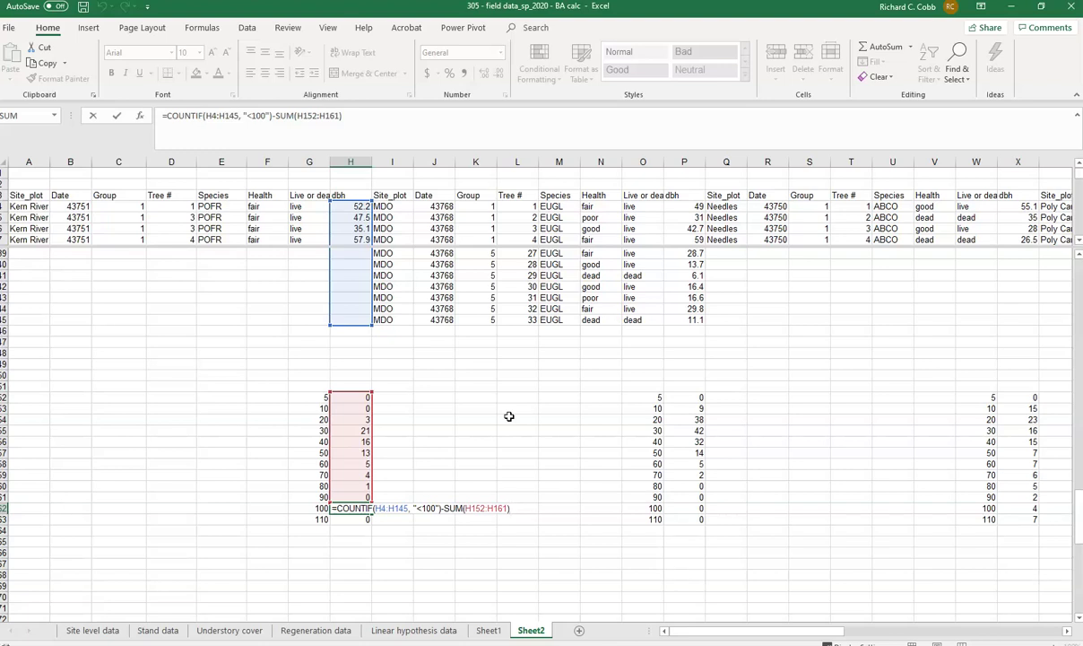
{"action": "key", "text": "ctrl+Return"}
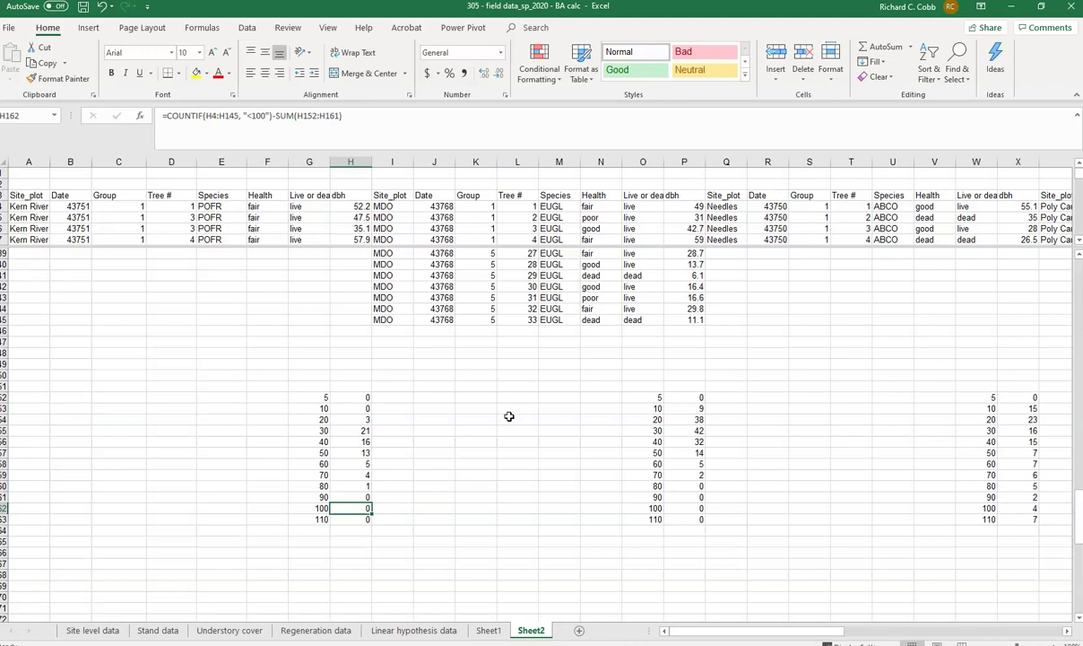
- Change H163's COUNTIF criterion from '>100' to '>99.9999999999999999'
{"action": "key", "text": "Down"}
{"action": "key", "text": "F2"}
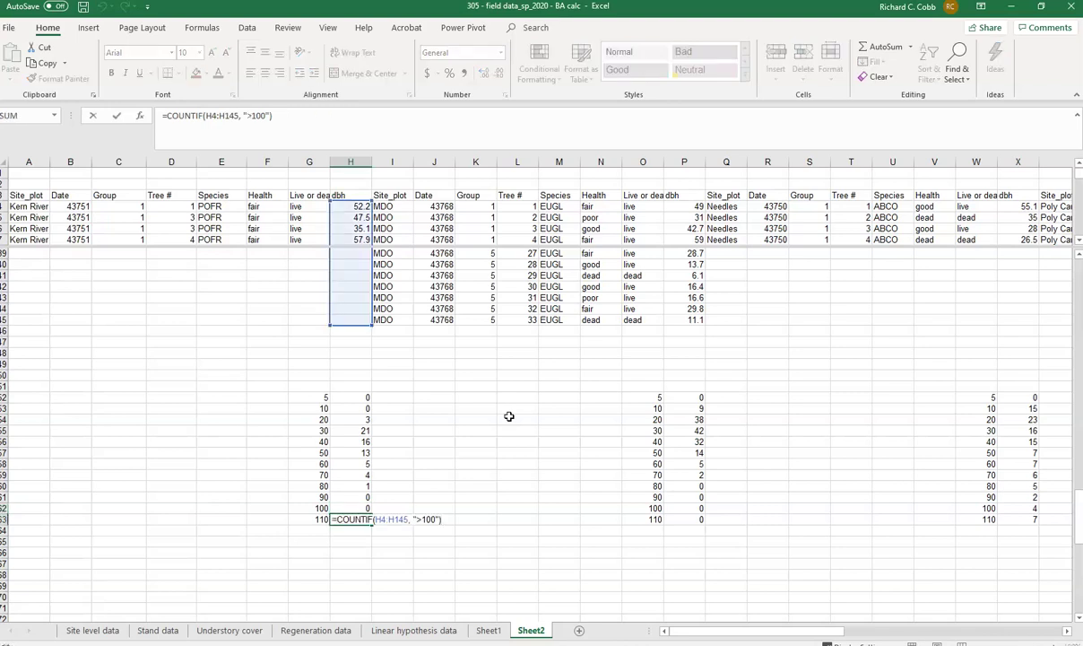
{"action": "left_click", "coordinate": [420, 520]}
{"action": "left_click_drag", "start_coordinate": [424, 520], "coordinate": [435, 521]}
{"action": "key", "text": "BackSpace"}
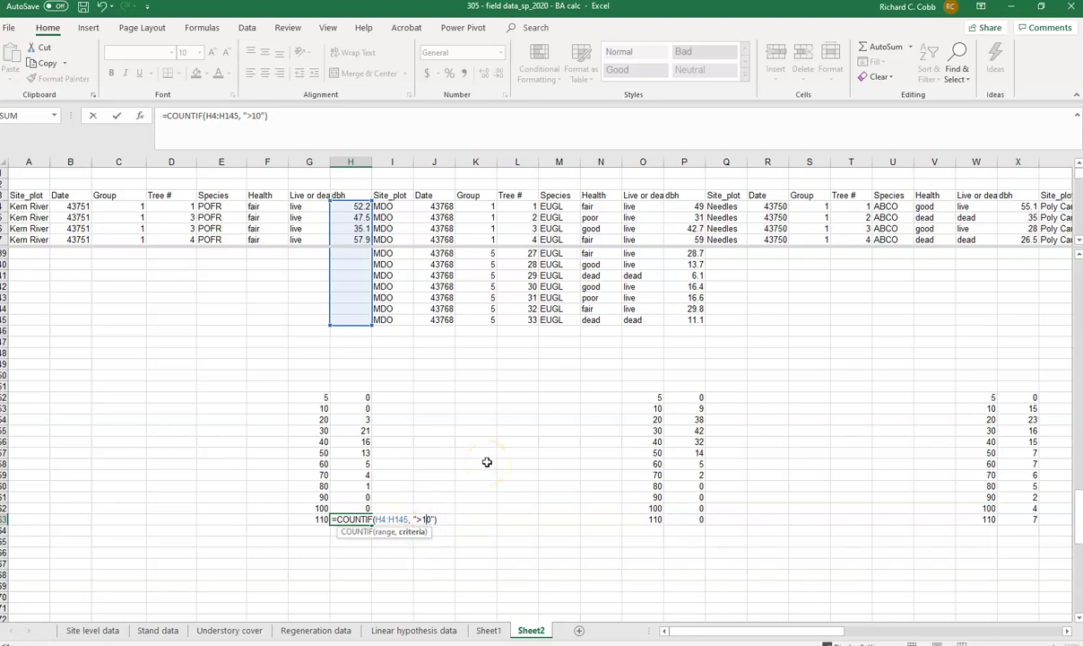
{"action": "type", "text": "99.9999"}
{"action": "type", "text": "99999999"}
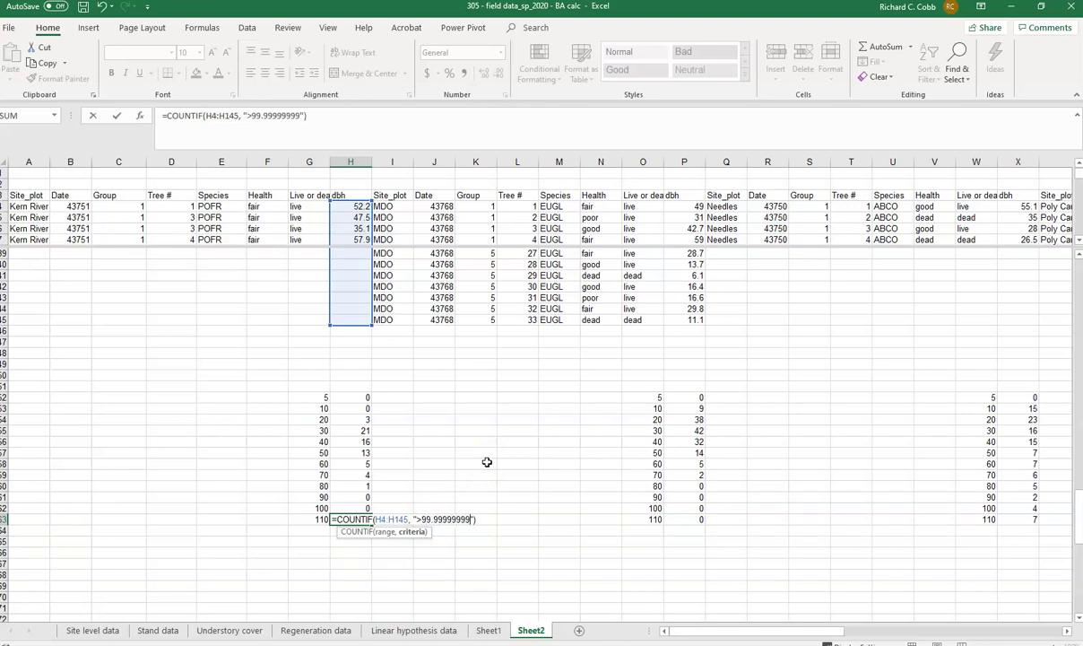
{"action": "type", "text": "9999999"}
{"action": "key", "text": "Return"}
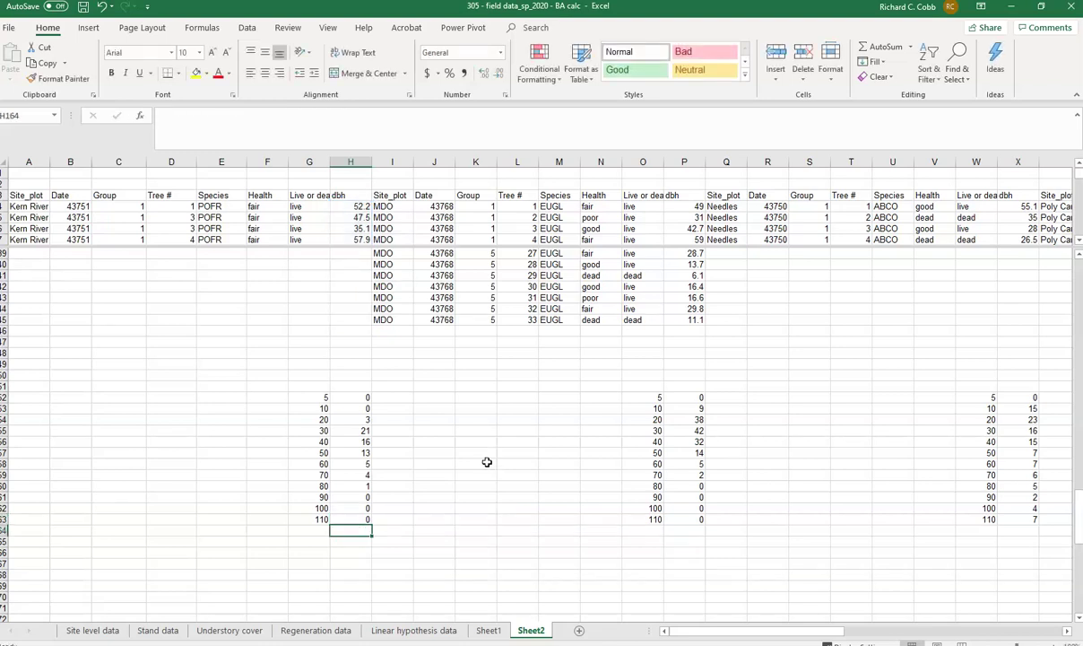
- Review the neighbouring size-class count formulas in H162 and H161
{"action": "key", "text": "Up"}
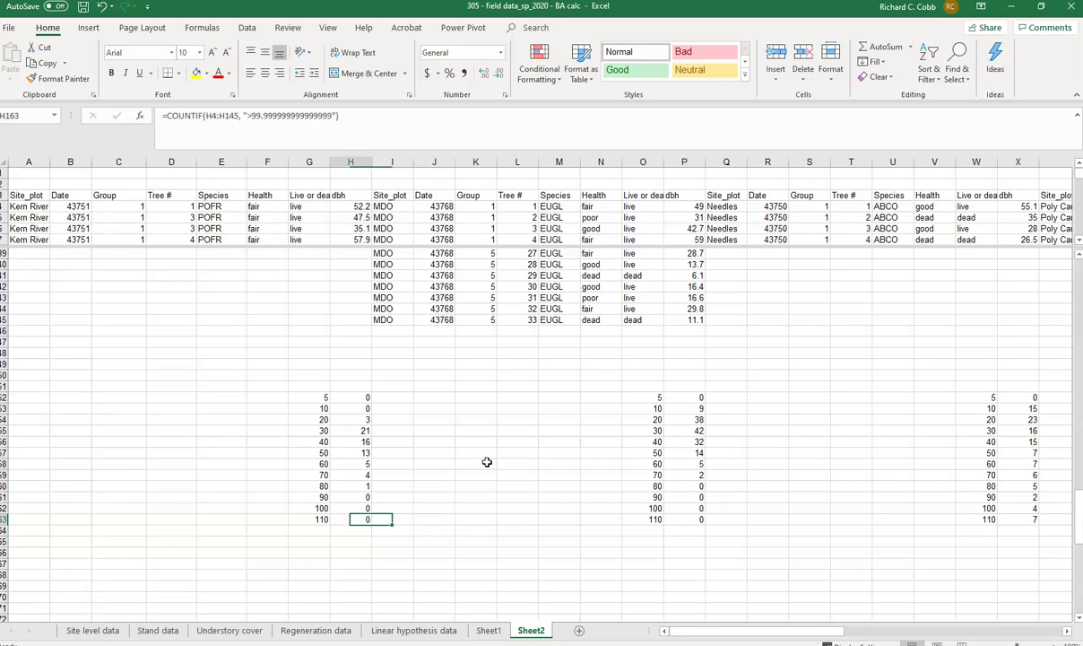
{"action": "key", "text": "Up"}
{"action": "key", "text": "Up"}
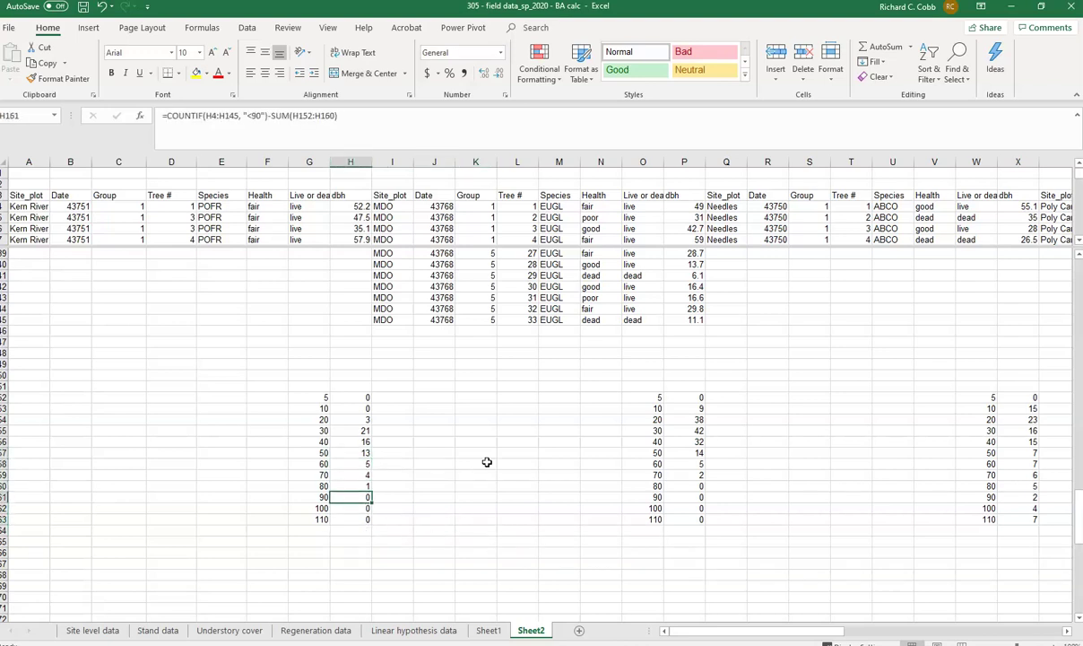
{"action": "key", "text": "F2"}
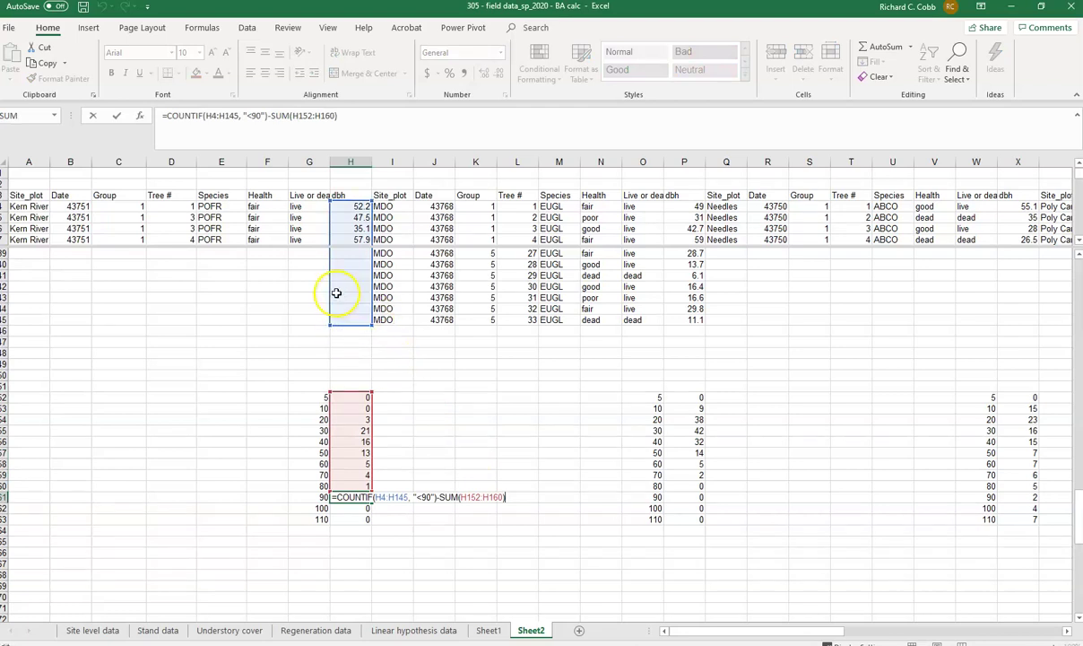
- Copy the Kern size-class count table G152:H163
{"action": "key", "text": "Escape"}
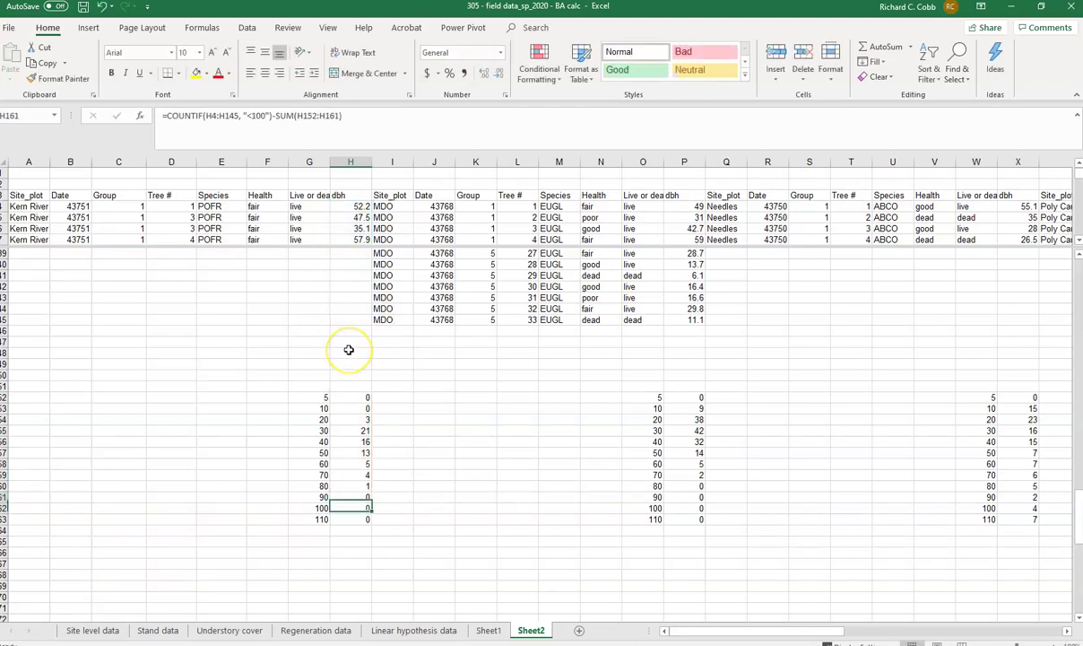
{"action": "key", "text": "Up"}
{"action": "key", "text": "Up"}
{"action": "key", "text": "Up"}
{"action": "key", "text": "Up"}
{"action": "key", "text": "Up"}
{"action": "key", "text": "Up"}
{"action": "key", "text": "Up"}
{"action": "key", "text": "Up"}
{"action": "key", "text": "Up"}
{"action": "key", "text": "Left"}
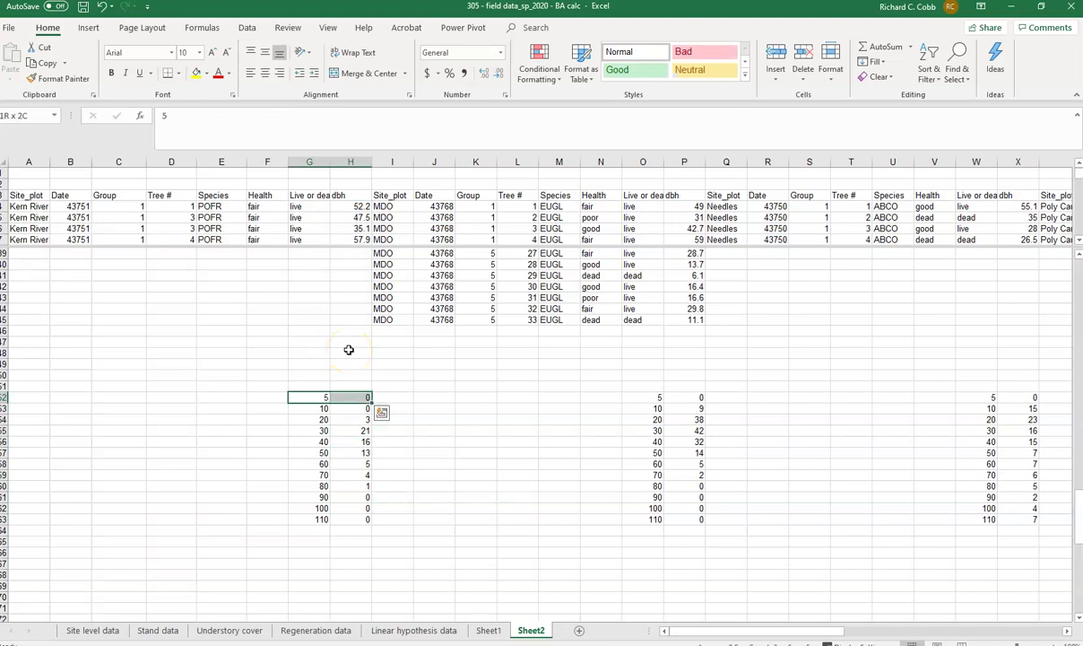
{"action": "key", "text": "ctrl+shift+Down"}
{"action": "key", "text": "shift+Right"}
{"action": "key", "text": "Right"}
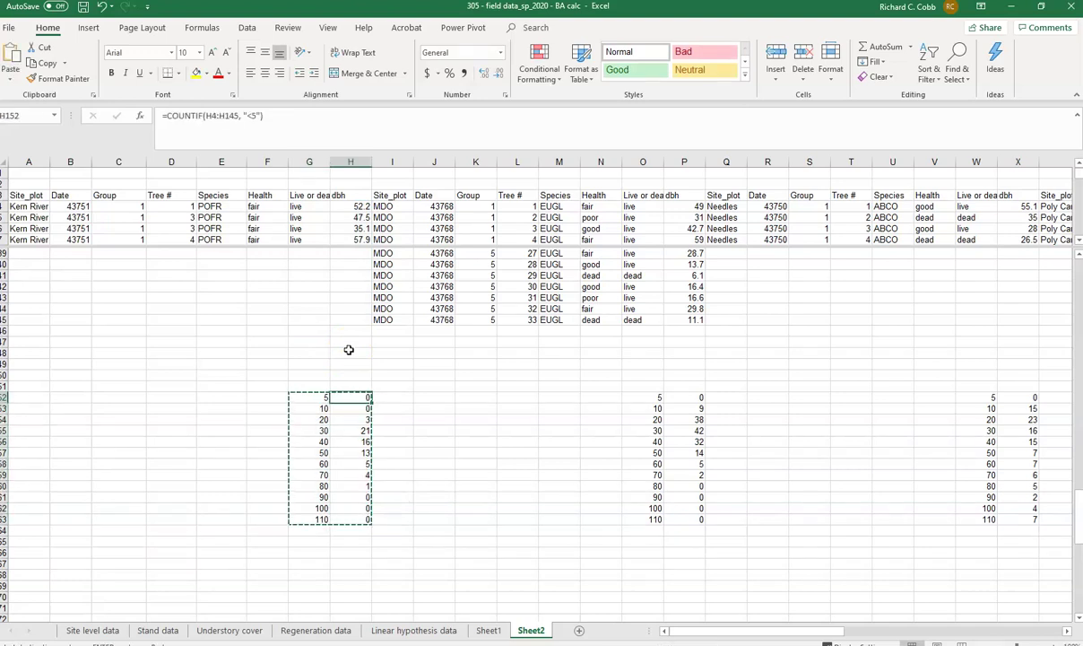
- Paste the size-class COUNTIF block at O152 beside the MDO dbh data
{"action": "key", "text": "ctrl+Right"}
{"action": "key", "text": "Right"}
{"action": "key", "text": "Left"}
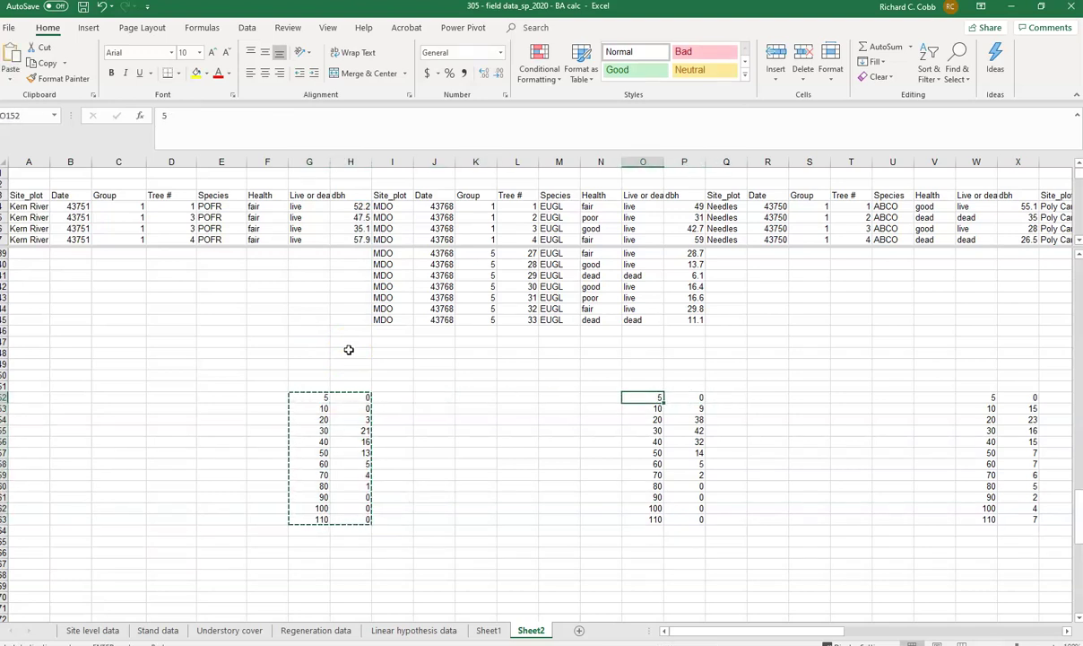
{"action": "key", "text": "ctrl+v"}
- Check the pasted MDO count formulas, returning 0, 9, 38, 42, 32, 14
{"action": "key", "text": "Right"}
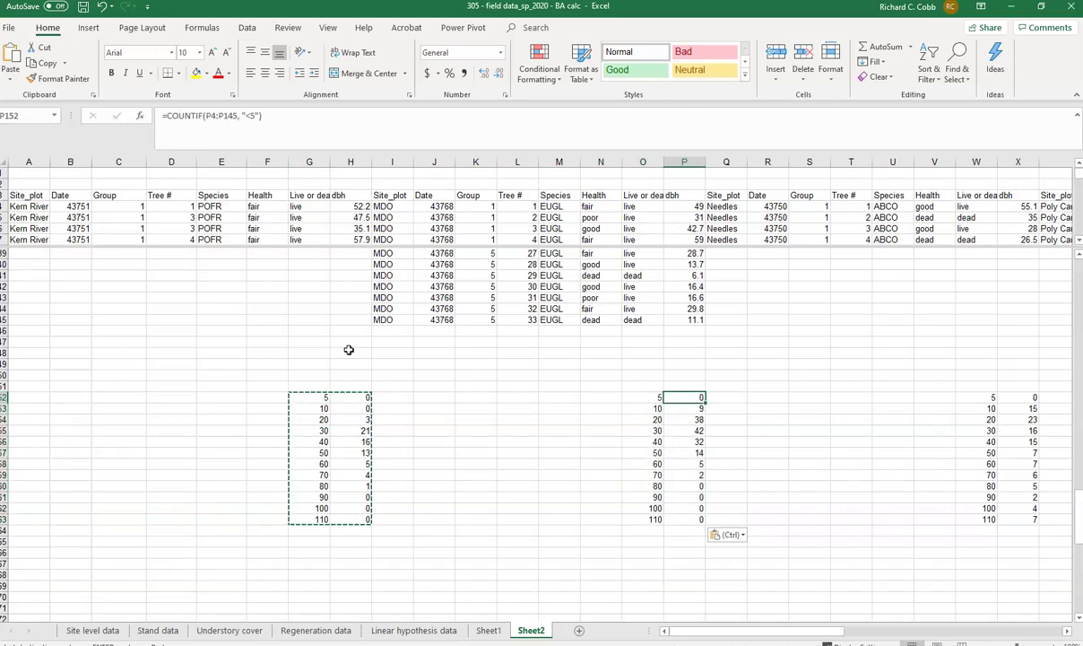
{"action": "key", "text": "Left"}
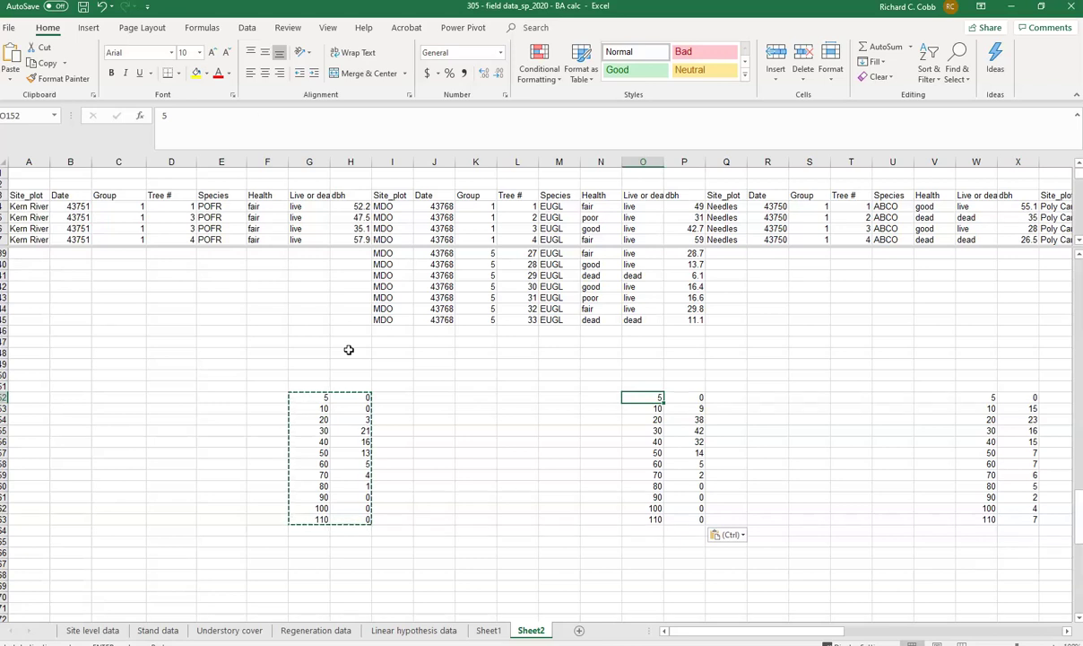
{"action": "key", "text": "Right"}
{"action": "key", "text": "Left"}
{"action": "key", "text": "Right"}
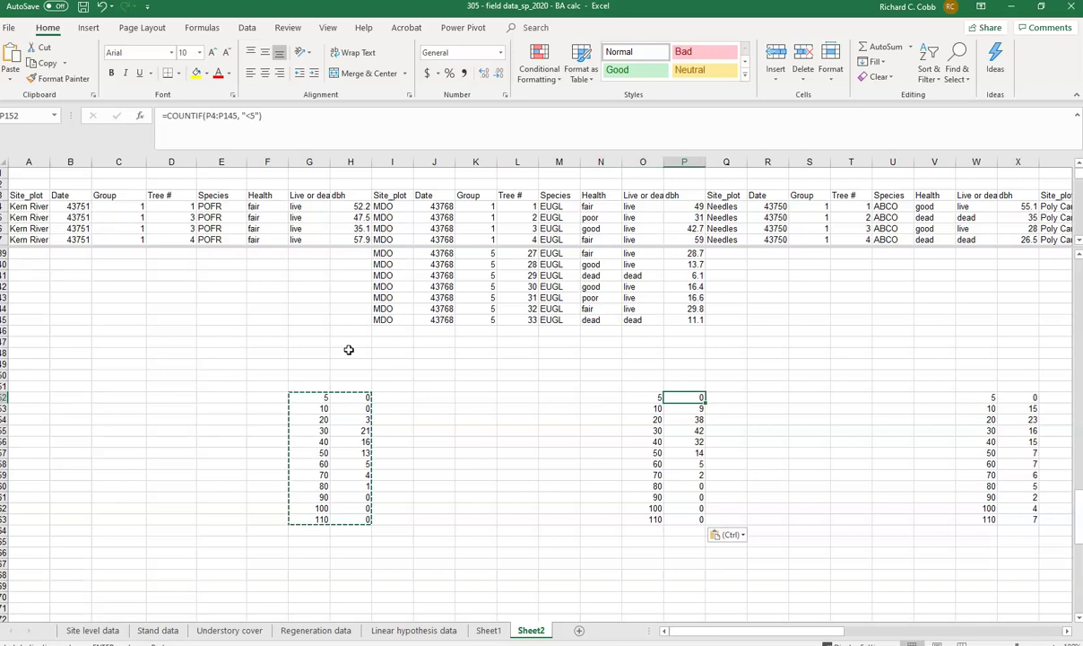
{"action": "key", "text": "Down"}
{"action": "key", "text": "Down"}
{"action": "key", "text": "Down"}
{"action": "key", "text": "Down"}
{"action": "key", "text": "Down"}
{"action": "key", "text": "Down"}
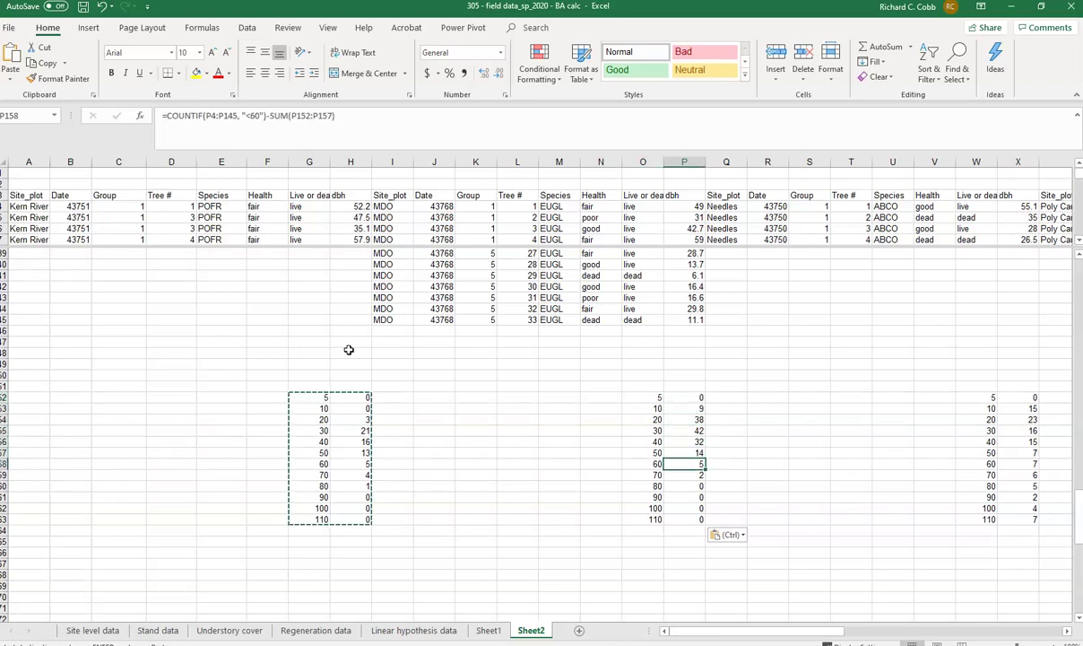
{"action": "key", "text": "Right"}
{"action": "key", "text": "Right"}
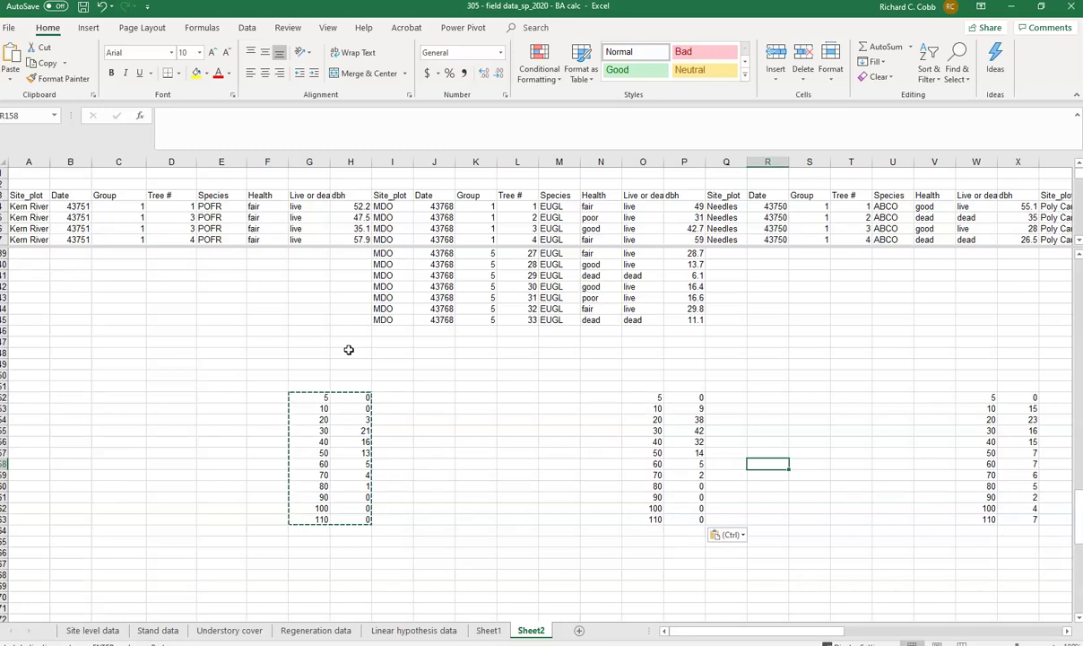
- Review each site's size-class count table across row 158
{"action": "key", "text": "Right"}
{"action": "key", "text": "Right"}
{"action": "key", "text": "Right"}
{"action": "key", "text": "Right"}
{"action": "key", "text": "Right"}
{"action": "key", "text": "Right"}
{"action": "key", "text": "Right"}
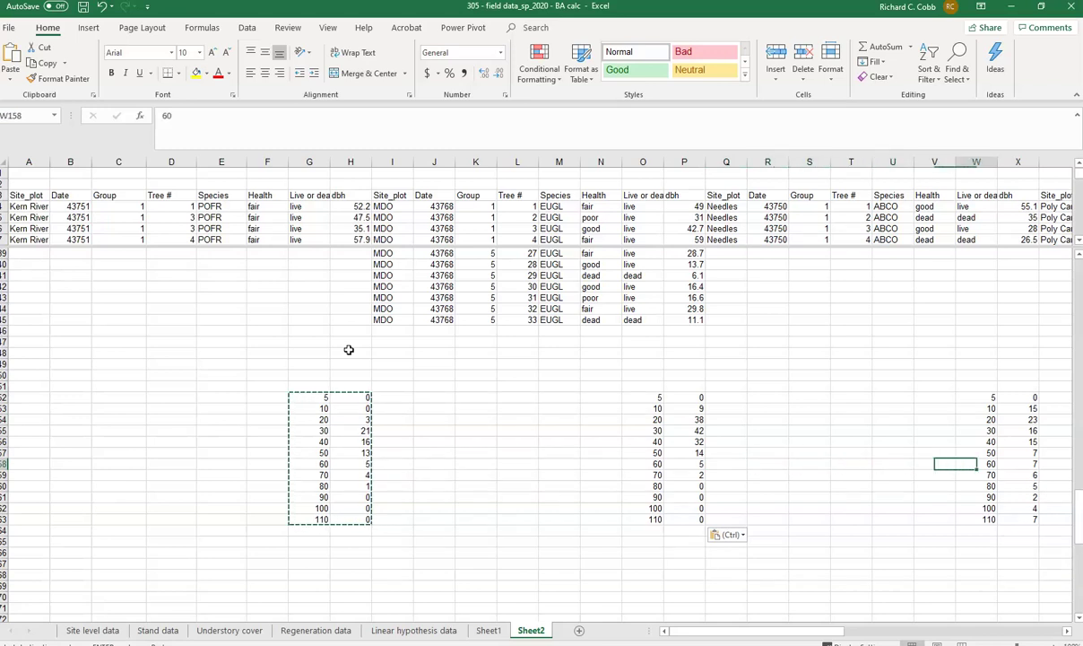
{"action": "key", "text": "Right"}
{"action": "key", "text": "Right"}
{"action": "key", "text": "Right"}
{"action": "key", "text": "Right"}
{"action": "key", "text": "Right"}
{"action": "key", "text": "Right"}
{"action": "key", "text": "Right"}
{"action": "key", "text": "Right"}
{"action": "key", "text": "Right"}
{"action": "key", "text": "Right"}
{"action": "key", "text": "Right"}
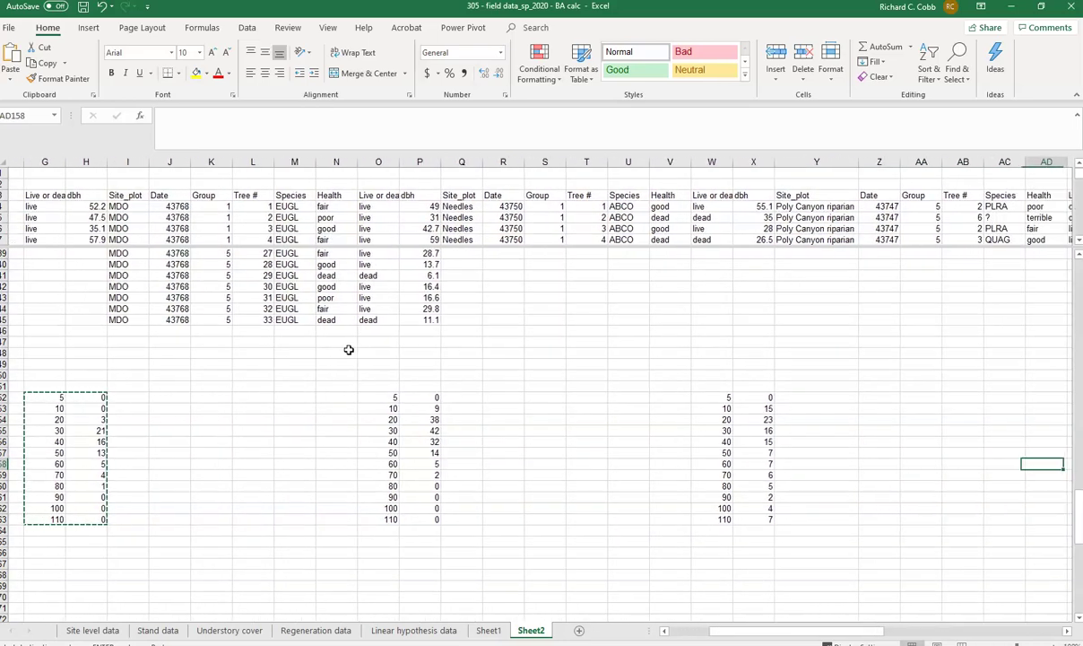
{"action": "key", "text": "Right"}
{"action": "key", "text": "Right"}
{"action": "key", "text": "Right"}
{"action": "key", "text": "Right"}
{"action": "key", "text": "Right"}
{"action": "key", "text": "Right"}
{"action": "key", "text": "Right"}
{"action": "key", "text": "Right"}
{"action": "key", "text": "Right"}
{"action": "key", "text": "Right"}
{"action": "key", "text": "Right"}
{"action": "key", "text": "Right"}
{"action": "key", "text": "Right"}
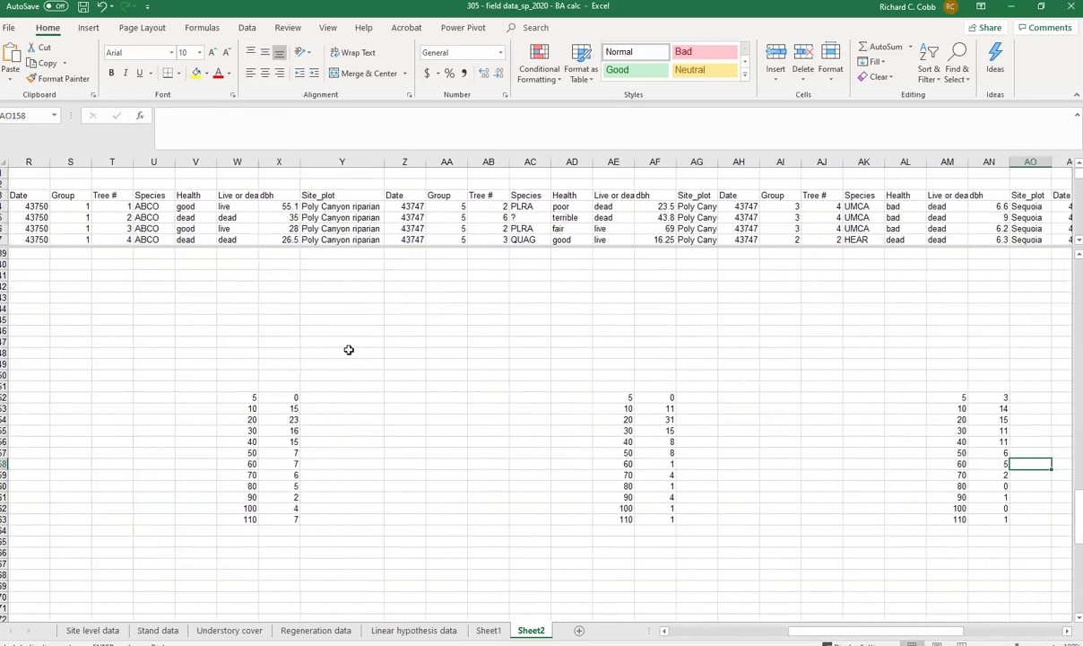
{"action": "key", "text": "Right"}
{"action": "key", "text": "Right"}
{"action": "key", "text": "Right"}
{"action": "key", "text": "Right"}
{"action": "key", "text": "Right"}
{"action": "key", "text": "Right"}
{"action": "key", "text": "Right"}
{"action": "key", "text": "Right"}
{"action": "key", "text": "Right"}
{"action": "key", "text": "Right"}
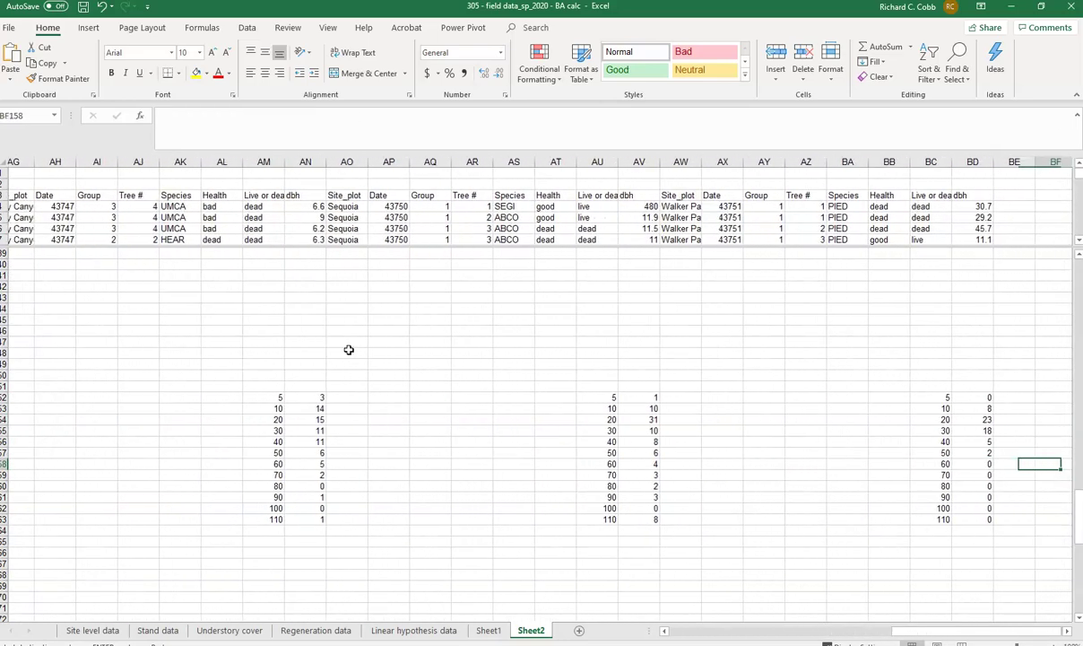
{"action": "key", "text": "Left"}
{"action": "key", "text": "Left"}
{"action": "key", "text": "Left"}
{"action": "key", "text": "Left"}
{"action": "key", "text": "Left"}
{"action": "key", "text": "Left"}
{"action": "key", "text": "Left"}
{"action": "key", "text": "Left"}
{"action": "key", "text": "Left"}
{"action": "key", "text": "Left"}
{"action": "key", "text": "Left"}
{"action": "key", "text": "Left"}
{"action": "key", "text": "Left"}
{"action": "key", "text": "Left"}
{"action": "key", "text": "Left"}
{"action": "key", "text": "Left"}
{"action": "key", "text": "Left"}
{"action": "key", "text": "Left"}
{"action": "key", "text": "Left"}
{"action": "key", "text": "Left"}
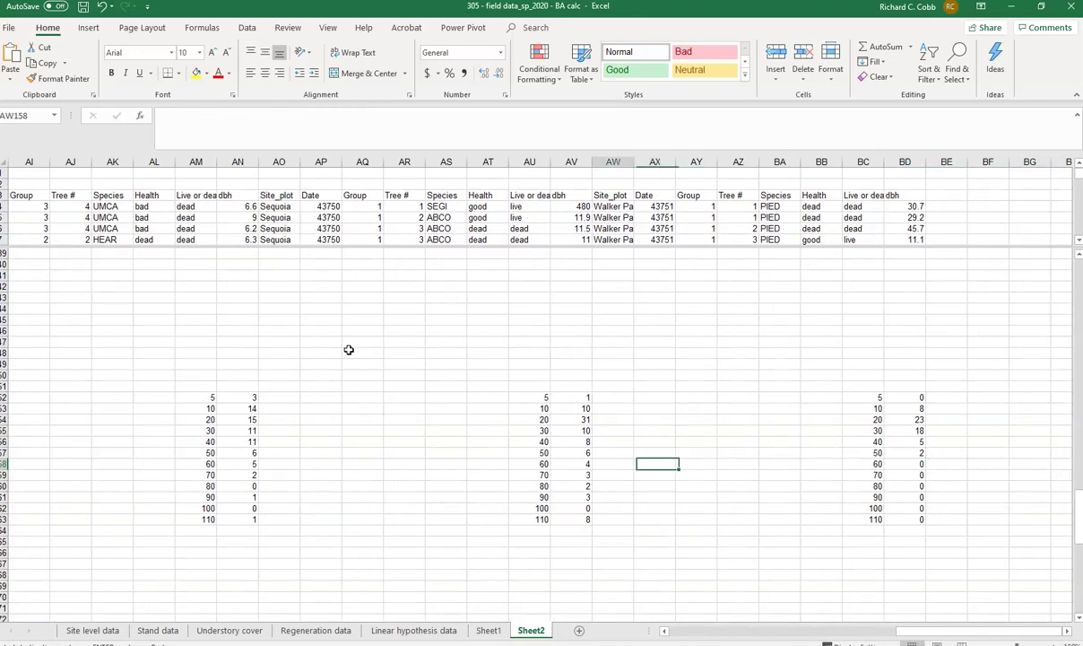
- Go down column A to the combined all-site dbh table and its line chart
{"action": "key", "text": "Left"}
{"action": "key", "text": "Left"}
{"action": "key", "text": "Left"}
{"action": "key", "text": "Left"}
{"action": "key", "text": "Left"}
{"action": "key", "text": "Left"}
{"action": "key", "text": "Left"}
{"action": "key", "text": "Left"}
{"action": "key", "text": "Left"}
{"action": "key", "text": "Left"}
{"action": "key", "text": "Left"}
{"action": "key", "text": "Left"}
{"action": "key", "text": "Left"}
{"action": "key", "text": "Left"}
{"action": "key", "text": "Left"}
{"action": "key", "text": "Left"}
{"action": "key", "text": "Left"}
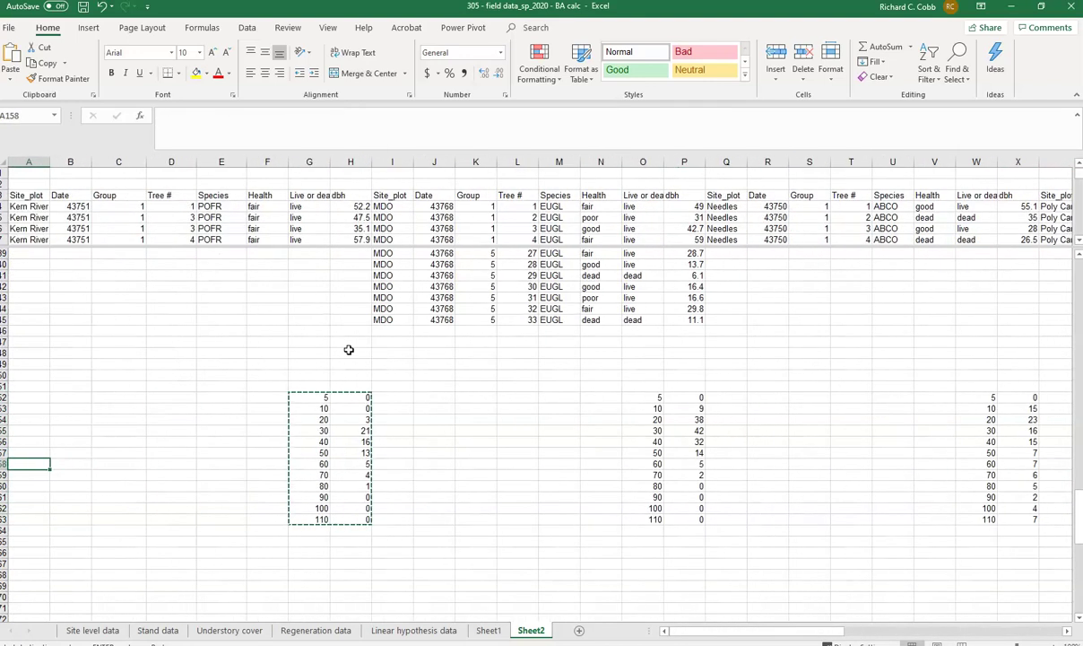
{"action": "key", "text": "Down"}
{"action": "key", "text": "Down"}
{"action": "key", "text": "Down"}
{"action": "key", "text": "Down"}
{"action": "key", "text": "Down"}
{"action": "key", "text": "Down"}
{"action": "key", "text": "Down"}
{"action": "key", "text": "Down"}
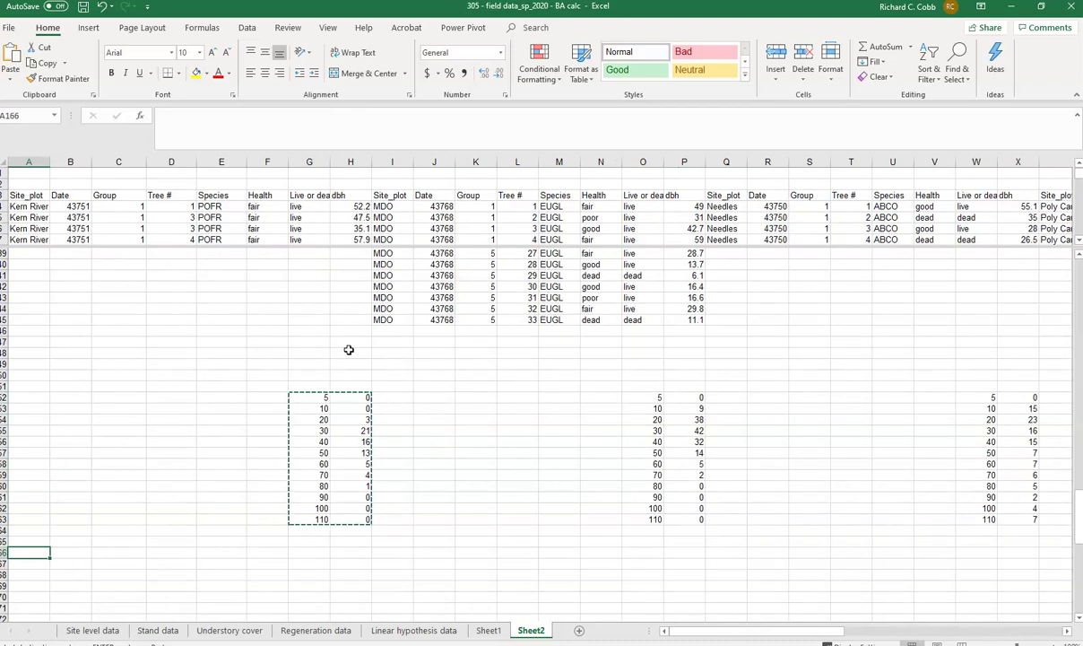
{"action": "key", "text": "Down"}
{"action": "key", "text": "Down"}
{"action": "key", "text": "Down"}
{"action": "key", "text": "Down"}
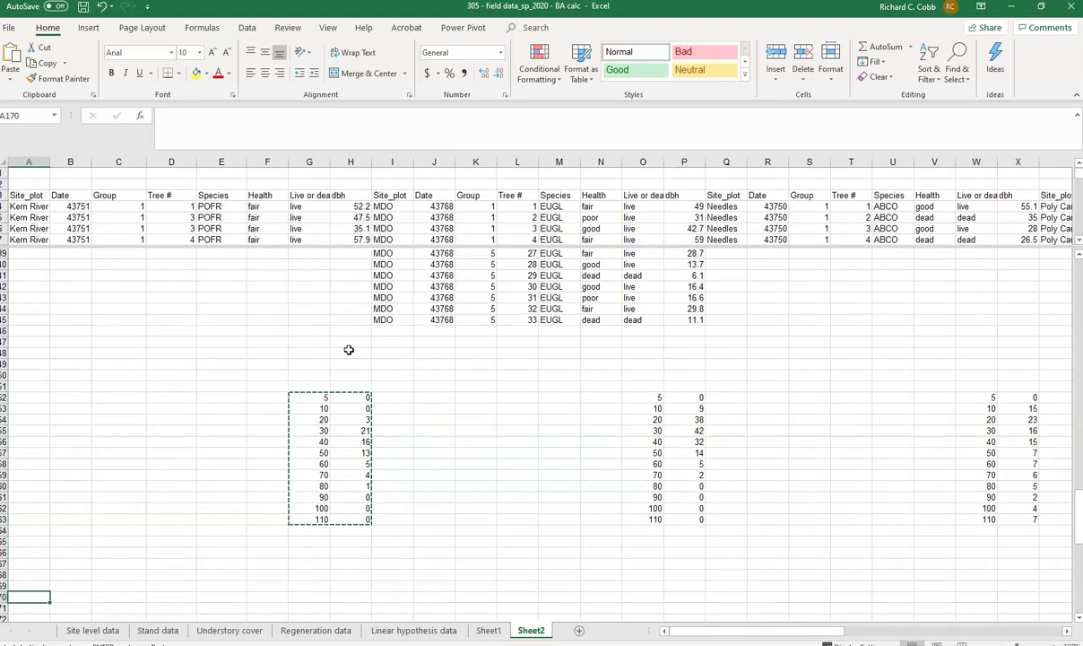
{"action": "key", "text": "Down"}
{"action": "key", "text": "Down"}
{"action": "key", "text": "Down"}
{"action": "key", "text": "Down"}
{"action": "key", "text": "Down"}
{"action": "key", "text": "Down"}
{"action": "key", "text": "Down"}
{"action": "key", "text": "Down"}
{"action": "key", "text": "Down"}
{"action": "key", "text": "Down"}
{"action": "key", "text": "Down"}
{"action": "key", "text": "Down"}
{"action": "key", "text": "Down"}
{"action": "key", "text": "Down"}
{"action": "key", "text": "Down"}
{"action": "key", "text": "Down"}
{"action": "key", "text": "Down"}
{"action": "key", "text": "Down"}
{"action": "key", "text": "Down"}
{"action": "key", "text": "Down"}
{"action": "key", "text": "Down"}
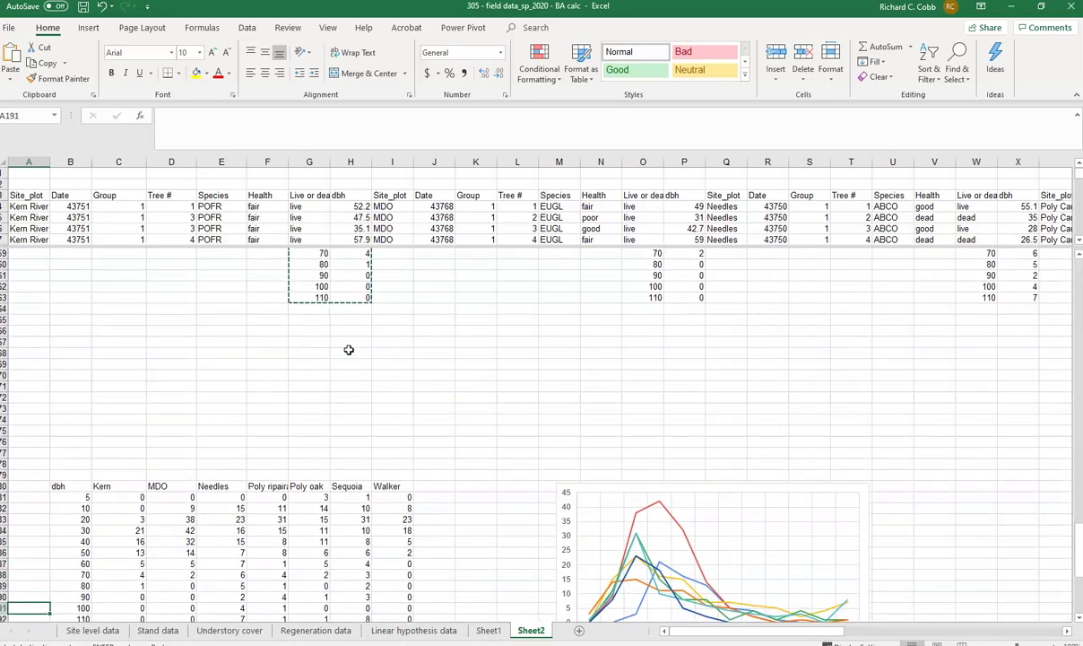
- Review the combined table's dbh classes and compare site counts, such as the 60 class
{"action": "scroll", "coordinate": [348, 350], "scroll_direction": "down", "scroll_amount": 2}
{"action": "key", "text": "Up"}
{"action": "key", "text": "Up"}
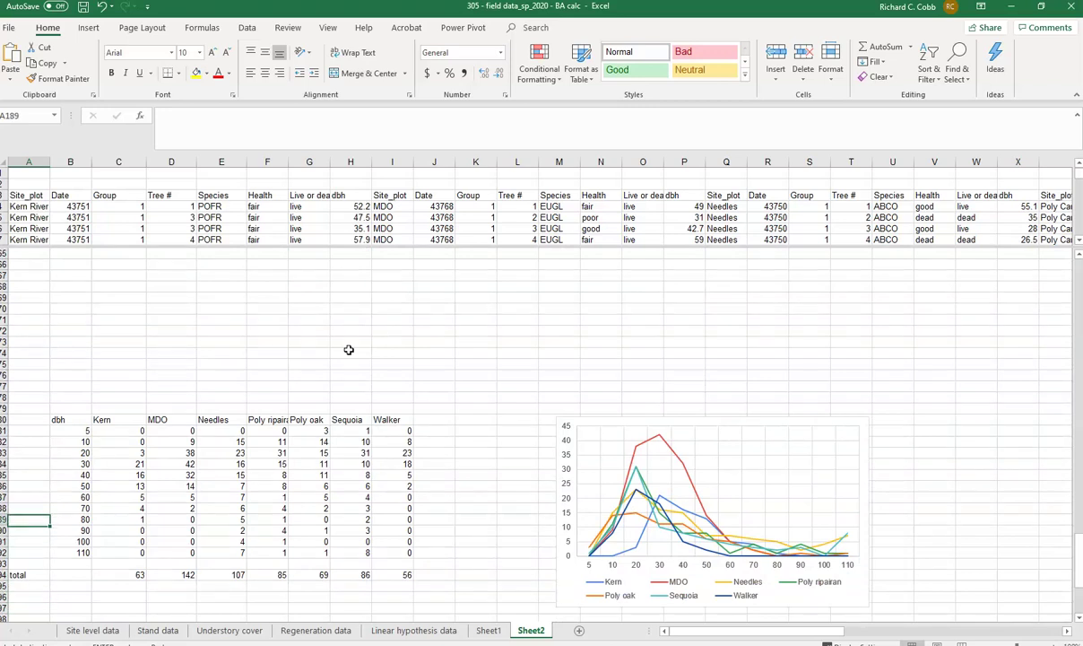
{"action": "key", "text": "Up"}
{"action": "key", "text": "Up"}
{"action": "key", "text": "Up"}
{"action": "key", "text": "Up"}
{"action": "key", "text": "Up"}
{"action": "key", "text": "Up"}
{"action": "key", "text": "Up"}
{"action": "key", "text": "Up"}
{"action": "key", "text": "Up"}
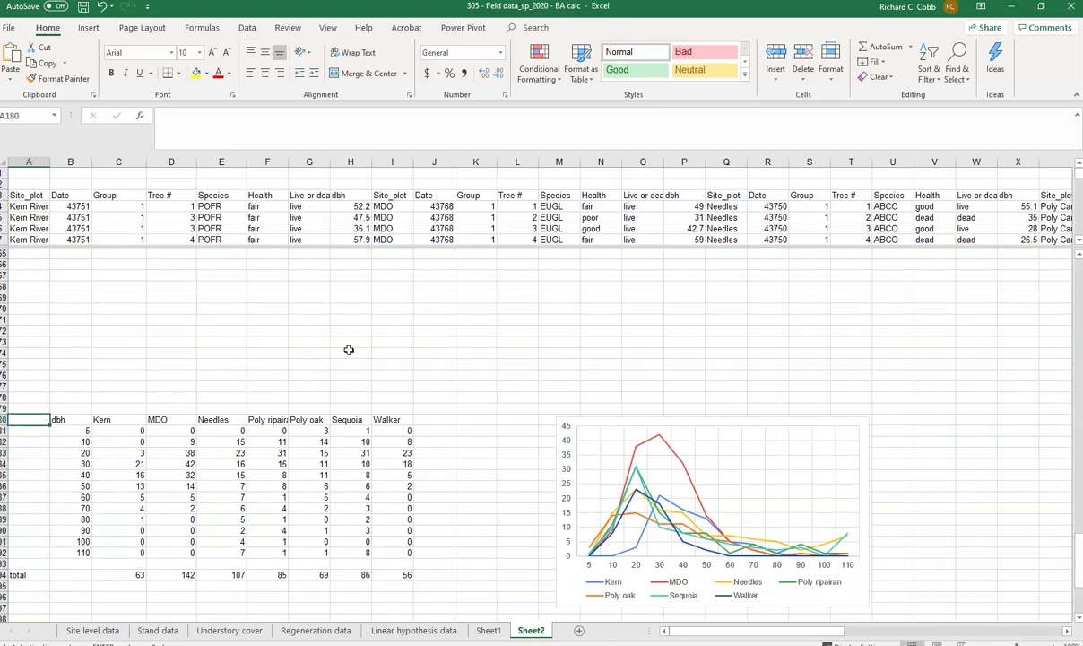
{"action": "key", "text": "Right"}
{"action": "key", "text": "Right"}
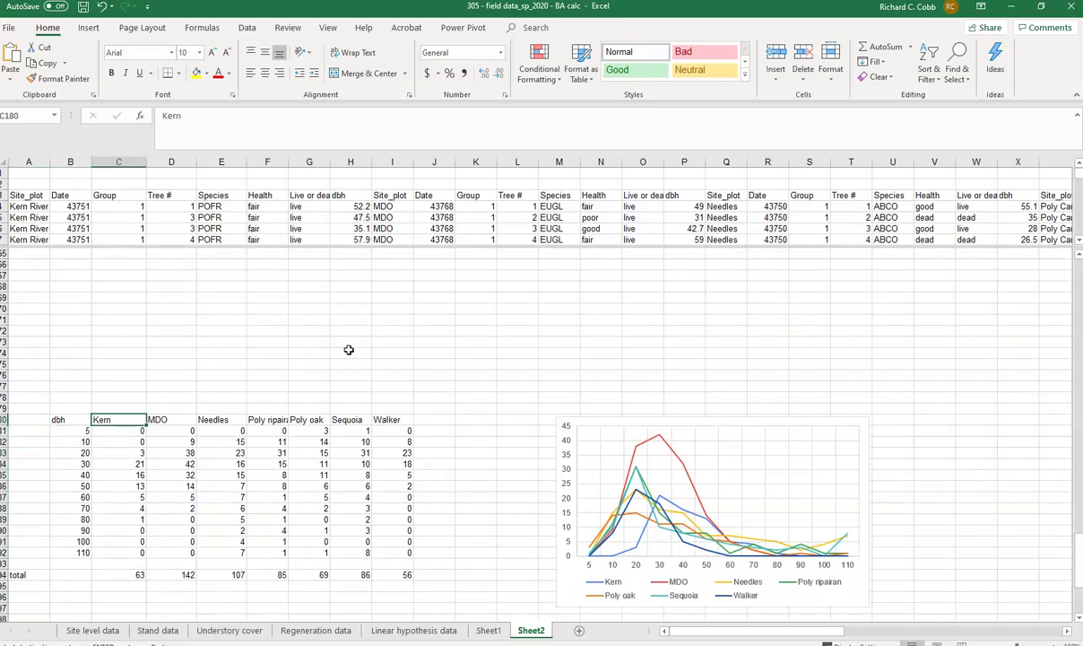
{"action": "key", "text": "Down"}
{"action": "key", "text": "Down"}
{"action": "key", "text": "Down"}
{"action": "key", "text": "Down"}
{"action": "key", "text": "Down"}
{"action": "key", "text": "Down"}
{"action": "key", "text": "Down"}
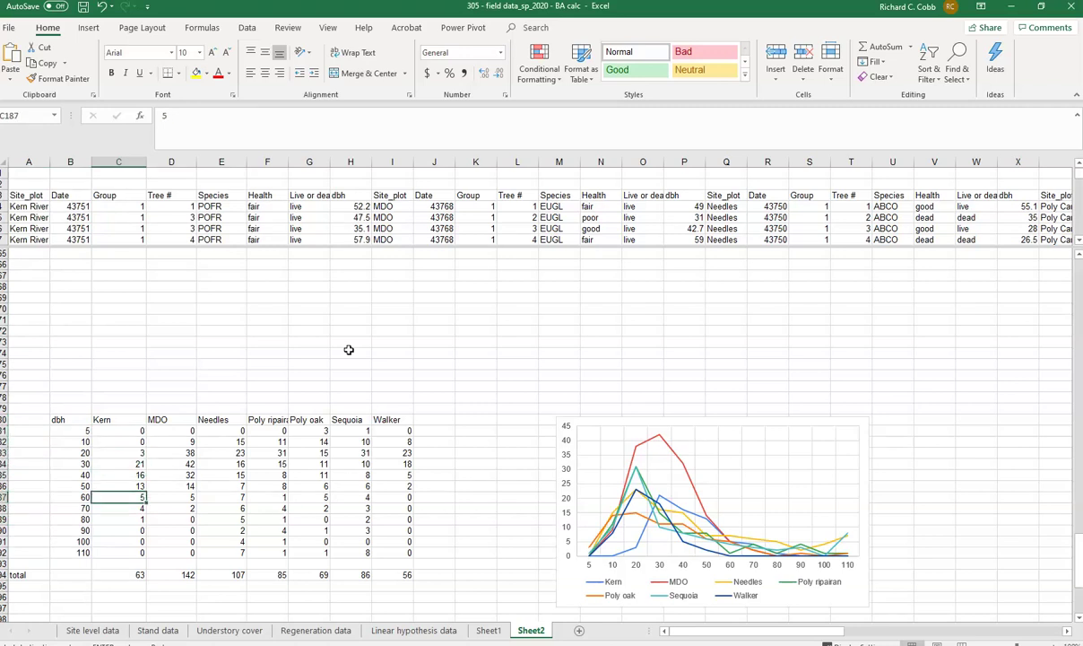
{"action": "key", "text": "Right"}
{"action": "key", "text": "Right"}
{"action": "key", "text": "Right"}
{"action": "key", "text": "Right"}
{"action": "key", "text": "Right"}
{"action": "key", "text": "Right"}
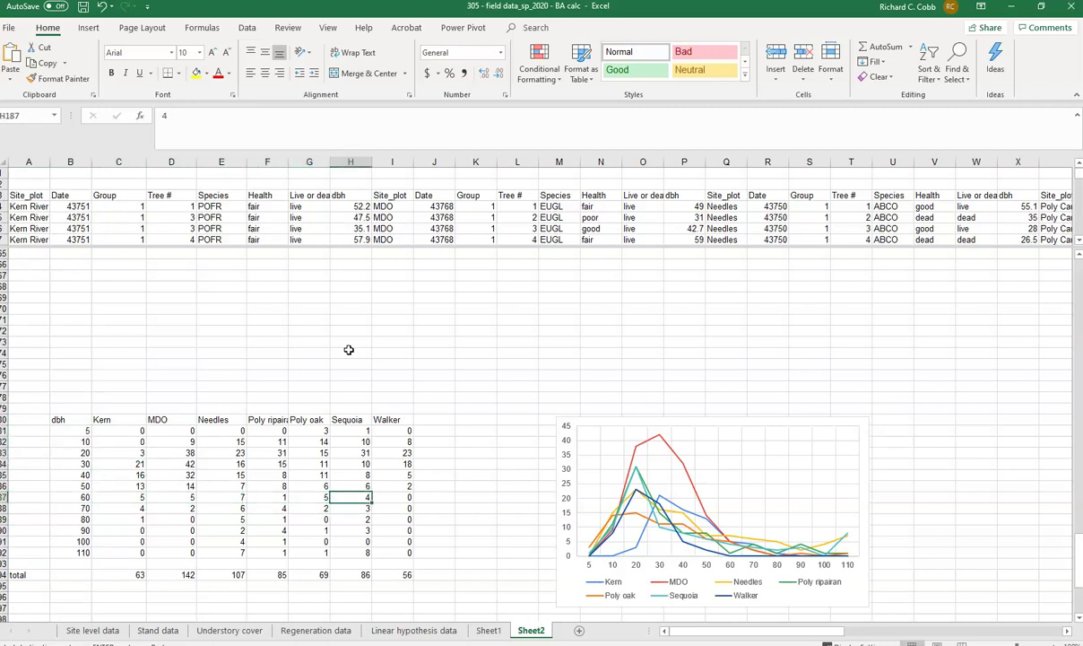
{"action": "key", "text": "Up"}
{"action": "key", "text": "Left"}
{"action": "key", "text": "Home"}
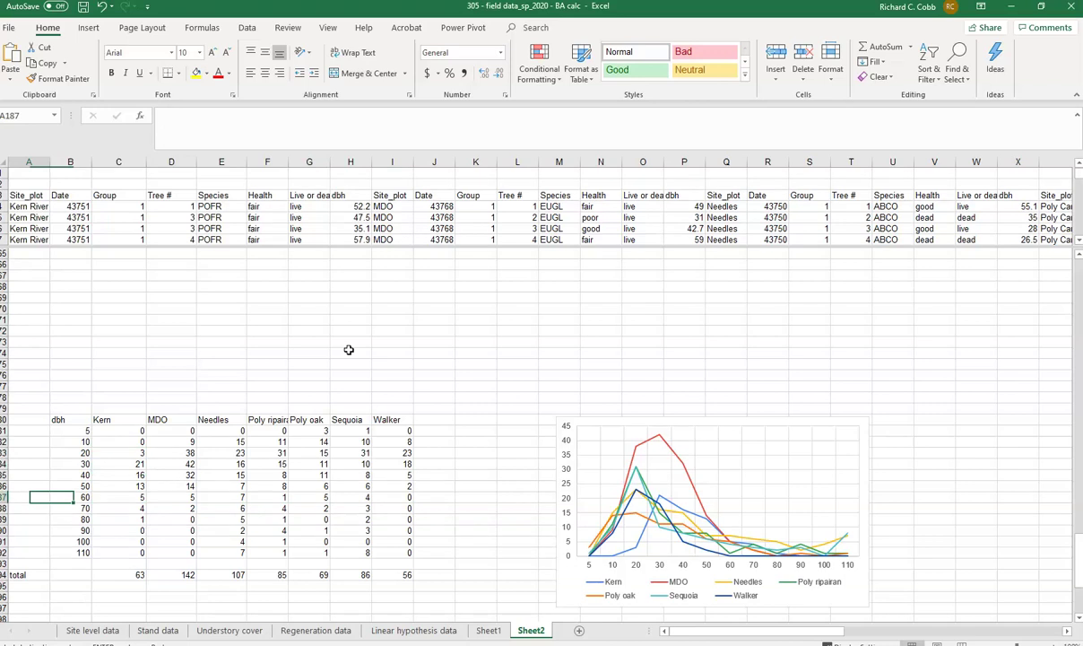
{"action": "key", "text": "Right"}
{"action": "key", "text": "Up"}
{"action": "key", "text": "Up"}
{"action": "key", "text": "Up"}
{"action": "key", "text": "Up"}
{"action": "key", "text": "Up"}
{"action": "key", "text": "Up"}
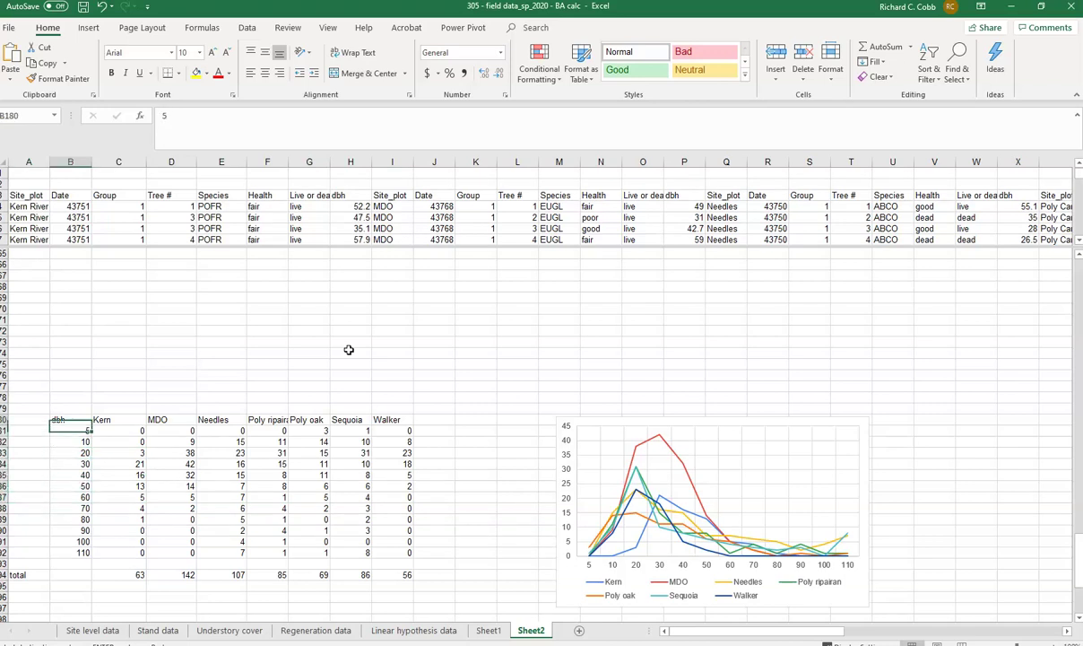
{"action": "key", "text": "Down"}
{"action": "key", "text": "Down"}
{"action": "key", "text": "Down"}
{"action": "key", "text": "Down"}
{"action": "key", "text": "Down"}
{"action": "key", "text": "Down"}
{"action": "key", "text": "Down"}
{"action": "key", "text": "Down"}
{"action": "key", "text": "Down"}
{"action": "key", "text": "Down"}
{"action": "key", "text": "Down"}
{"action": "key", "text": "Down"}
{"action": "key", "text": "Down"}
{"action": "key", "text": "Down"}
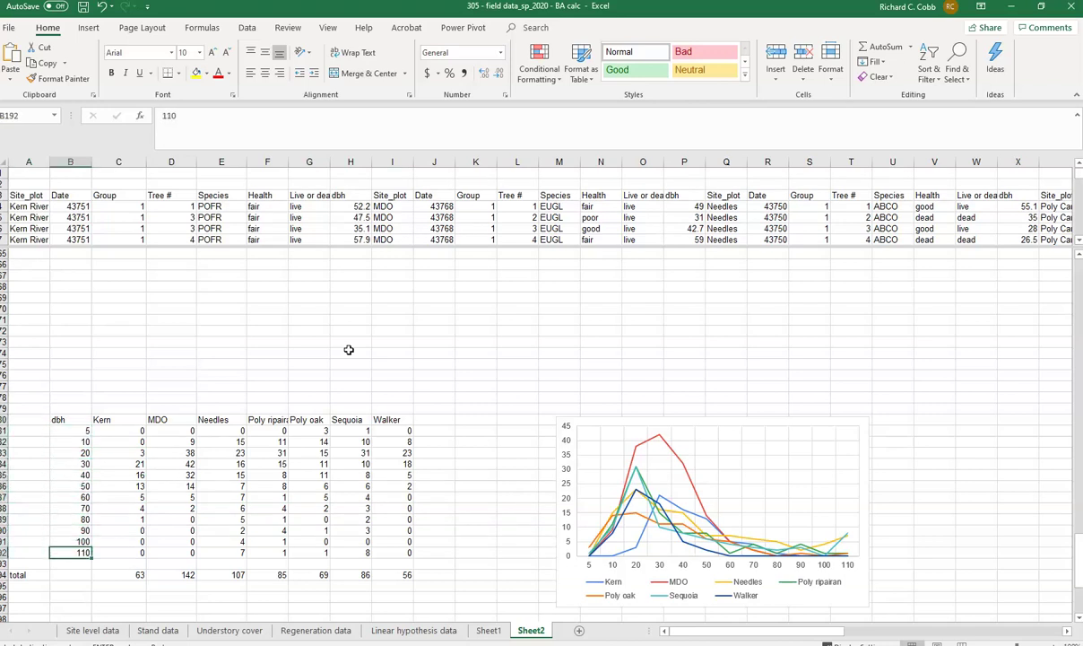
- Inspect the total row's SUM formulas: Kern =SUM(C181:C192) gives 63, MDO 142
{"action": "key", "text": "Right"}
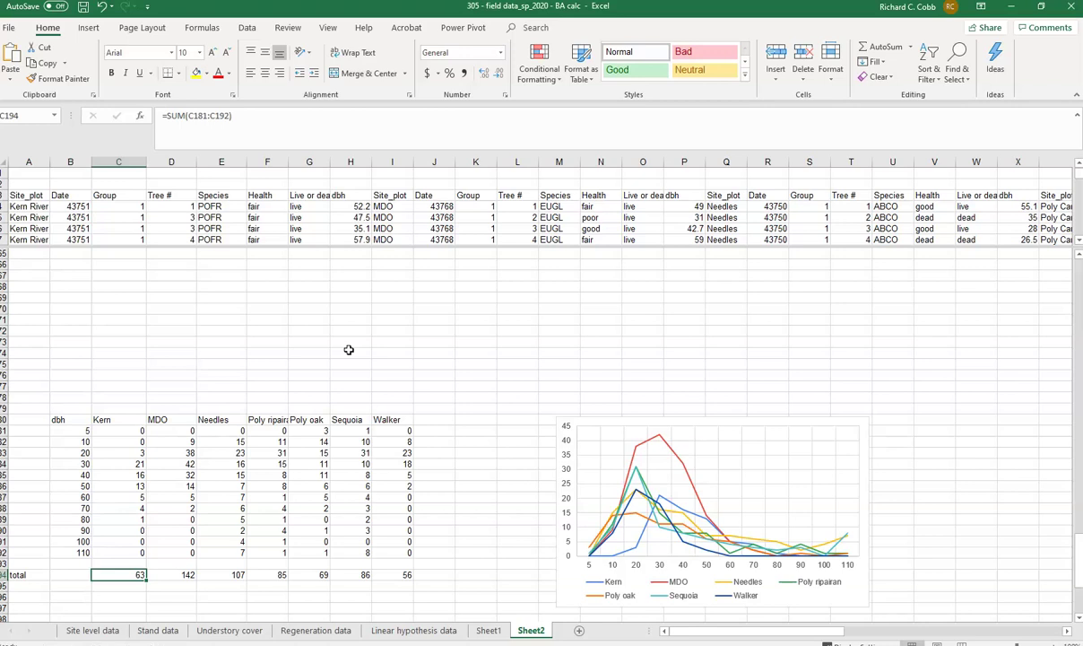
{"action": "key", "text": "F2"}
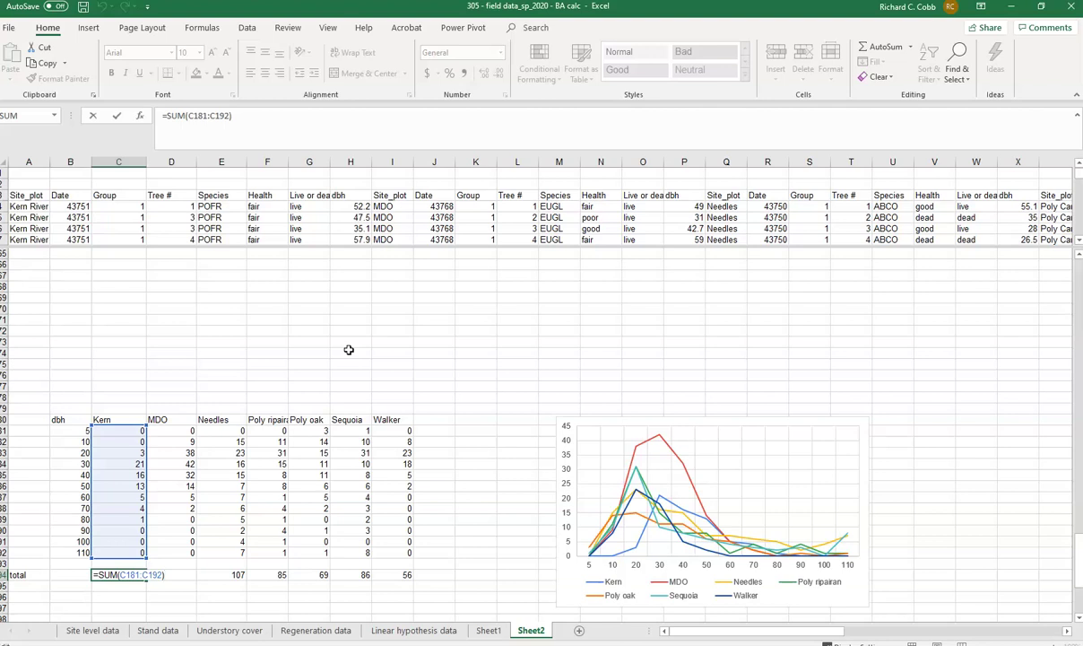
{"action": "key", "text": "Escape"}
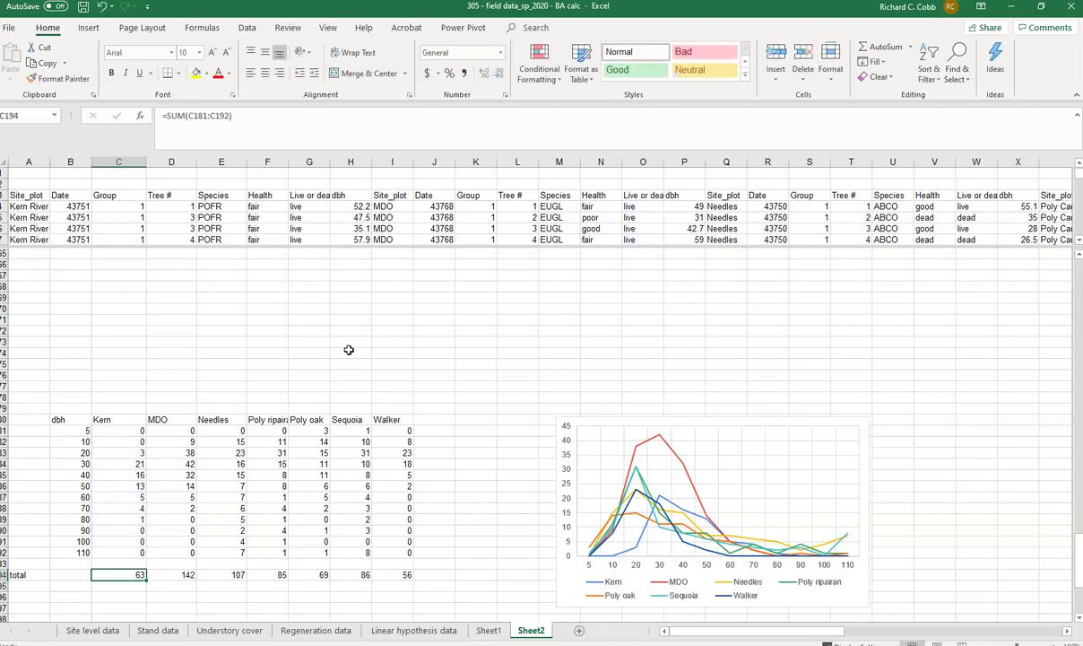
{"action": "key", "text": "Right"}
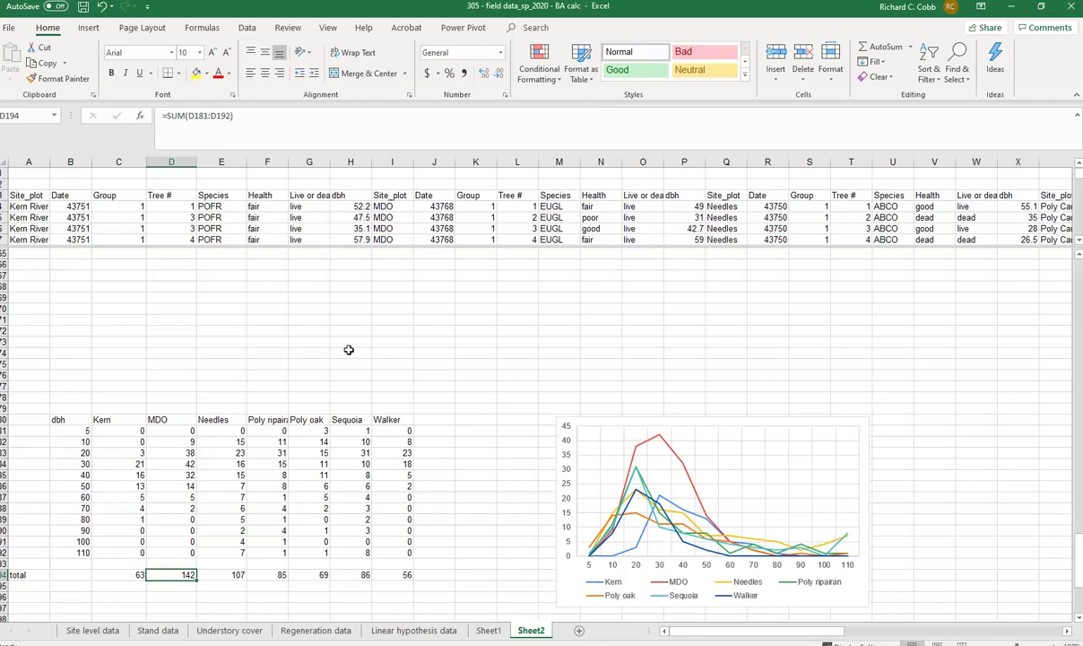
{"action": "key", "text": "Right"}
{"action": "key", "text": "Right"}
{"action": "key", "text": "Right"}
{"action": "key", "text": "Right"}
{"action": "key", "text": "Right"}
{"action": "key", "text": "Right"}
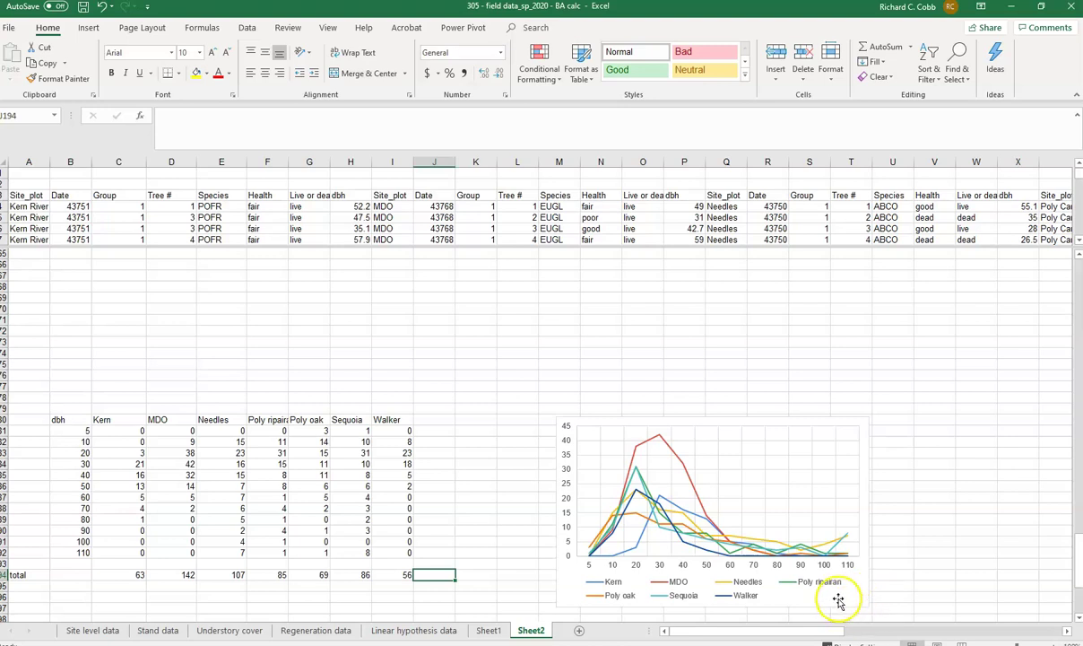
{"action": "left_click", "coordinate": [837, 598]}
{"action": "left_click", "coordinate": [859, 593]}
{"action": "scroll", "coordinate": [861, 592], "scroll_direction": "down", "scroll_amount": 1}
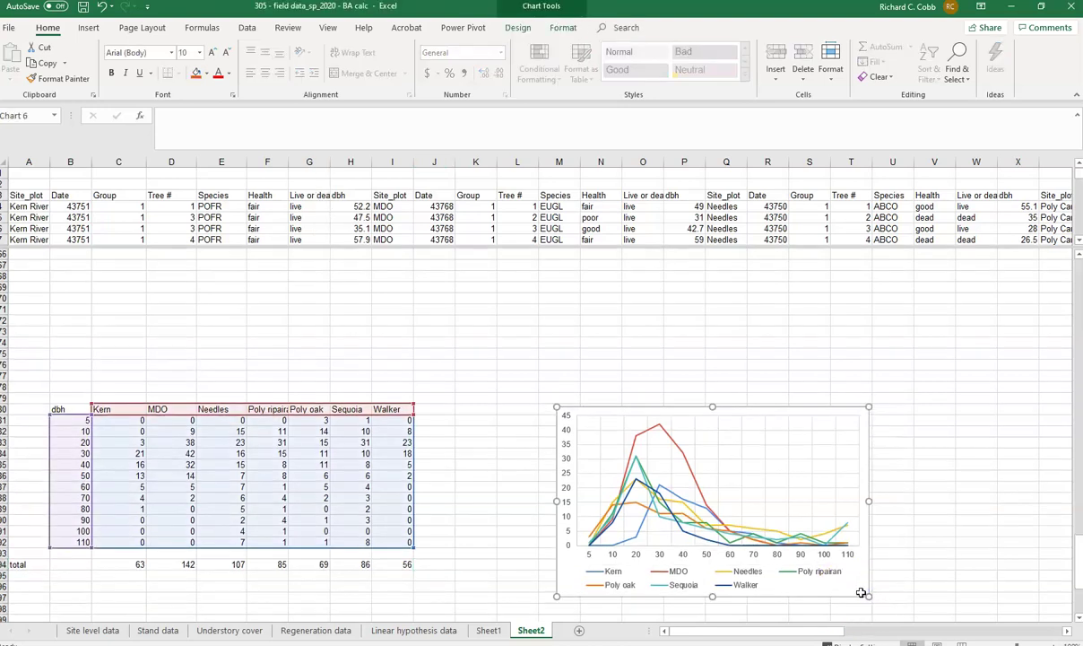
{"action": "left_click", "coordinate": [812, 576]}
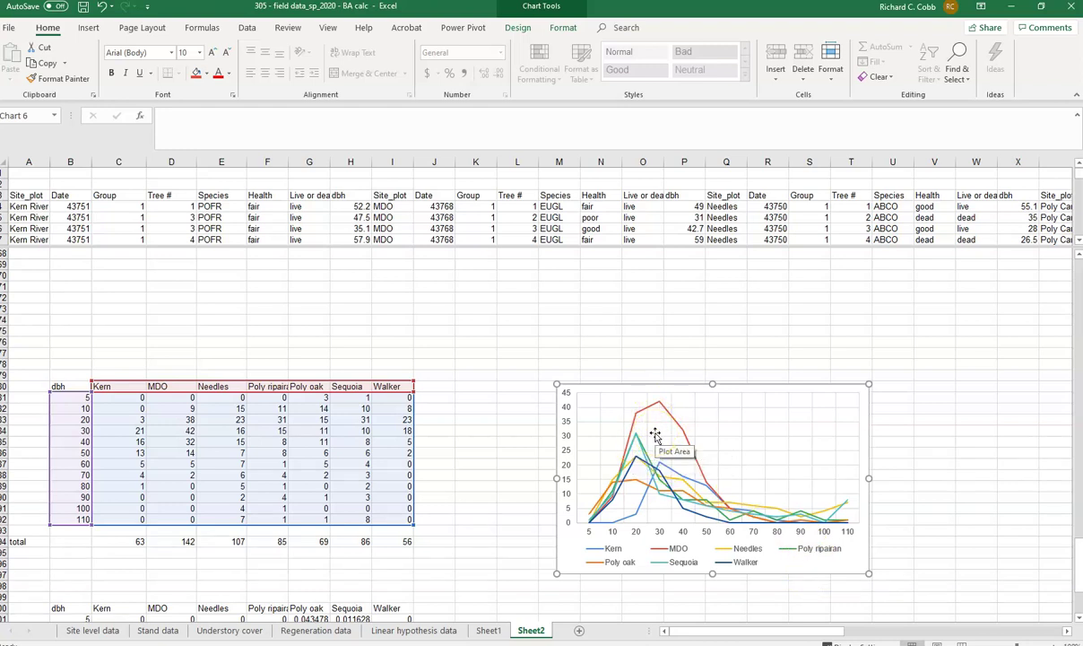
{"action": "left_click", "coordinate": [692, 430]}
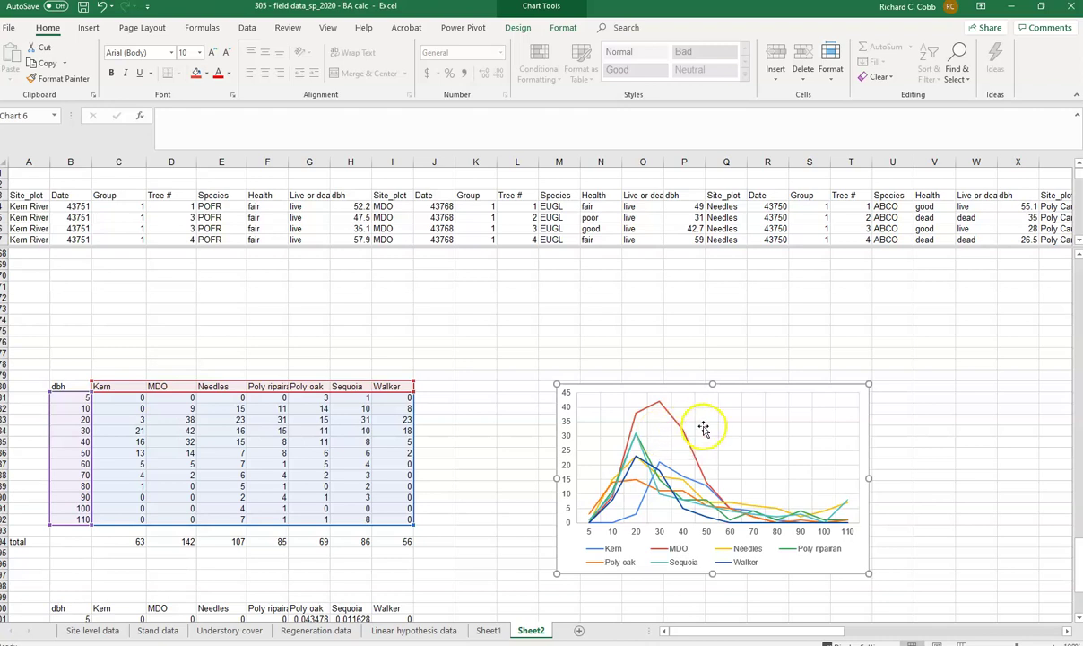
{"action": "left_click", "coordinate": [843, 482]}
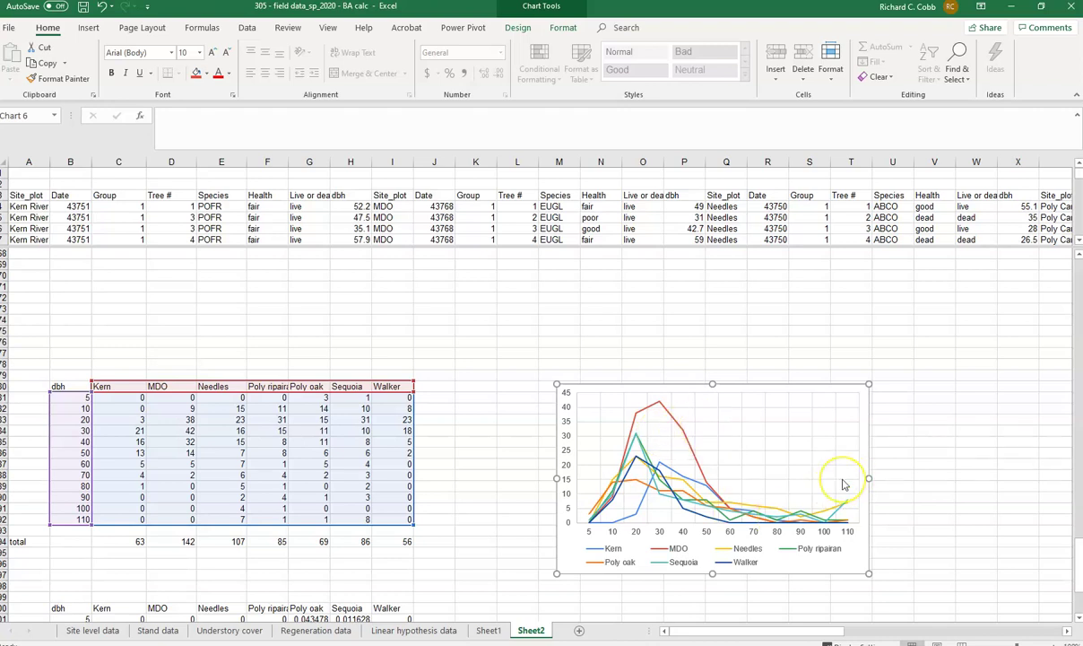
{"action": "mouse_move", "coordinate": [843, 485]}
{"action": "left_mouse_down"}
{"action": "mouse_move", "coordinate": [585, 442]}
{"action": "mouse_move", "coordinate": [592, 518]}
{"action": "left_mouse_up"}
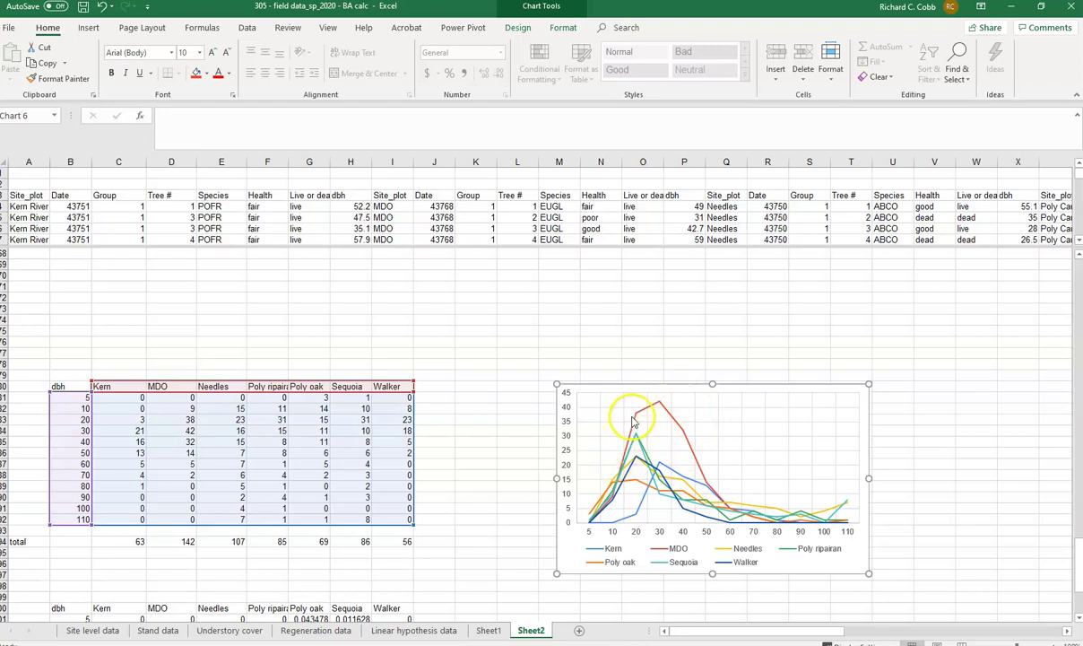
{"action": "mouse_move", "coordinate": [664, 412]}
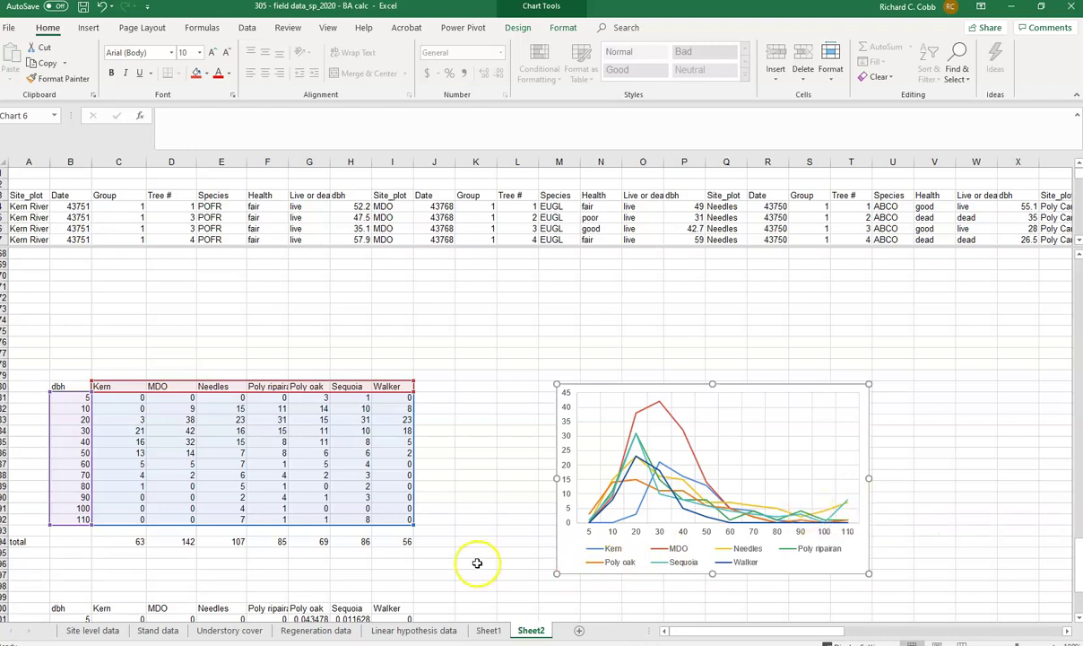
{"action": "scroll", "coordinate": [453, 529], "scroll_direction": "down", "scroll_amount": 1}
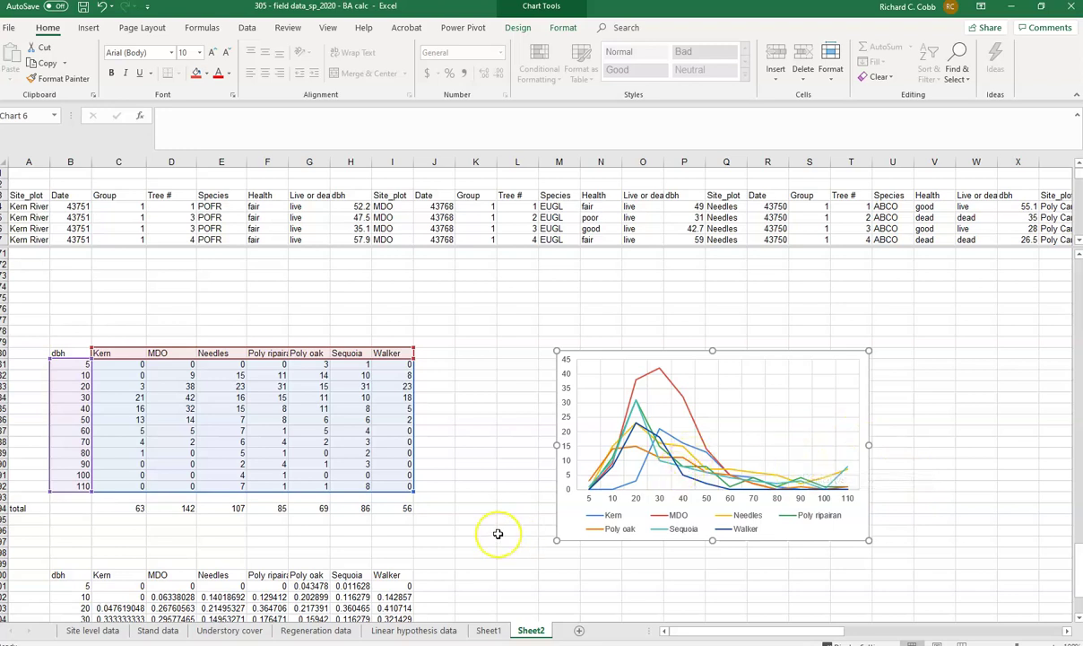
{"action": "scroll", "coordinate": [498, 534], "scroll_direction": "down", "scroll_amount": 2}
{"action": "scroll", "coordinate": [497, 533], "scroll_direction": "down", "scroll_amount": 1}
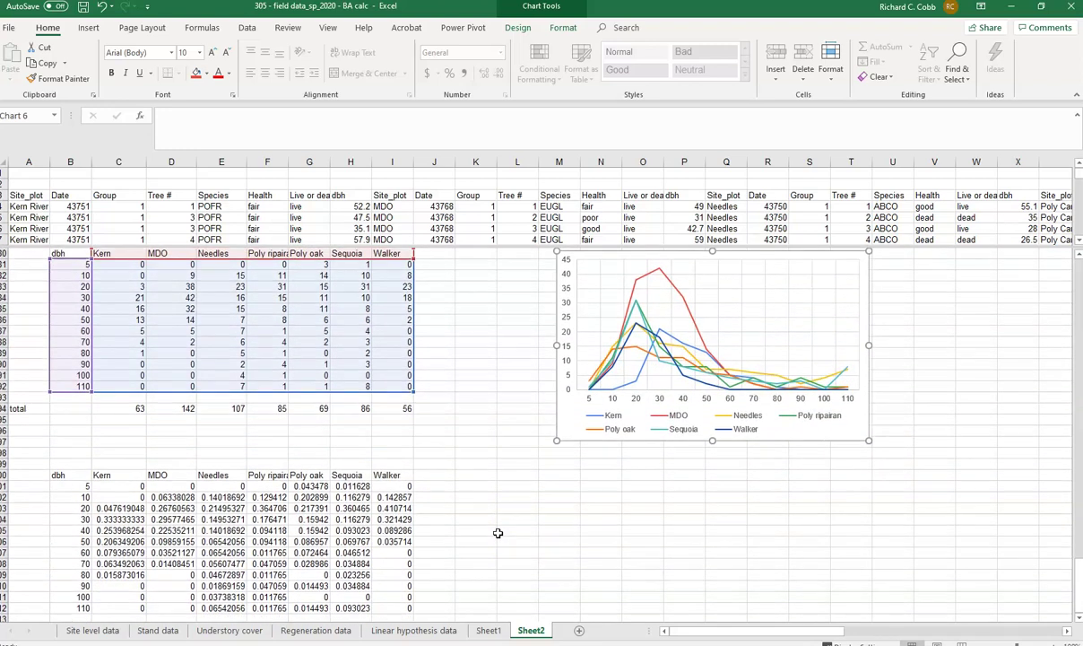
{"action": "left_click", "coordinate": [131, 410]}
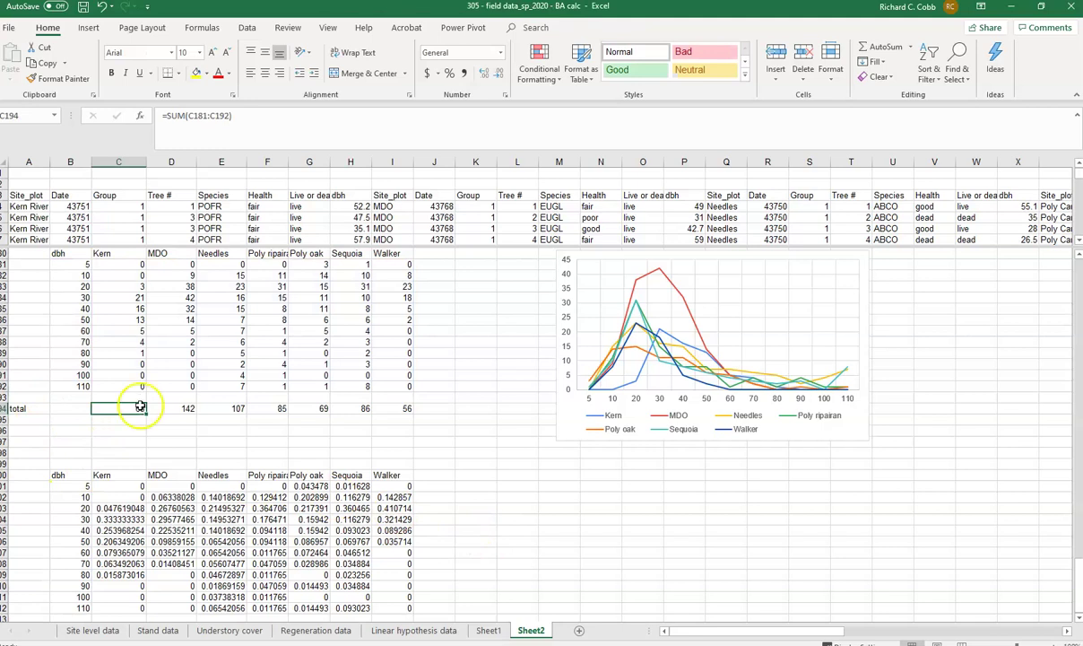
{"action": "scroll", "coordinate": [339, 486], "scroll_direction": "down", "scroll_amount": 1}
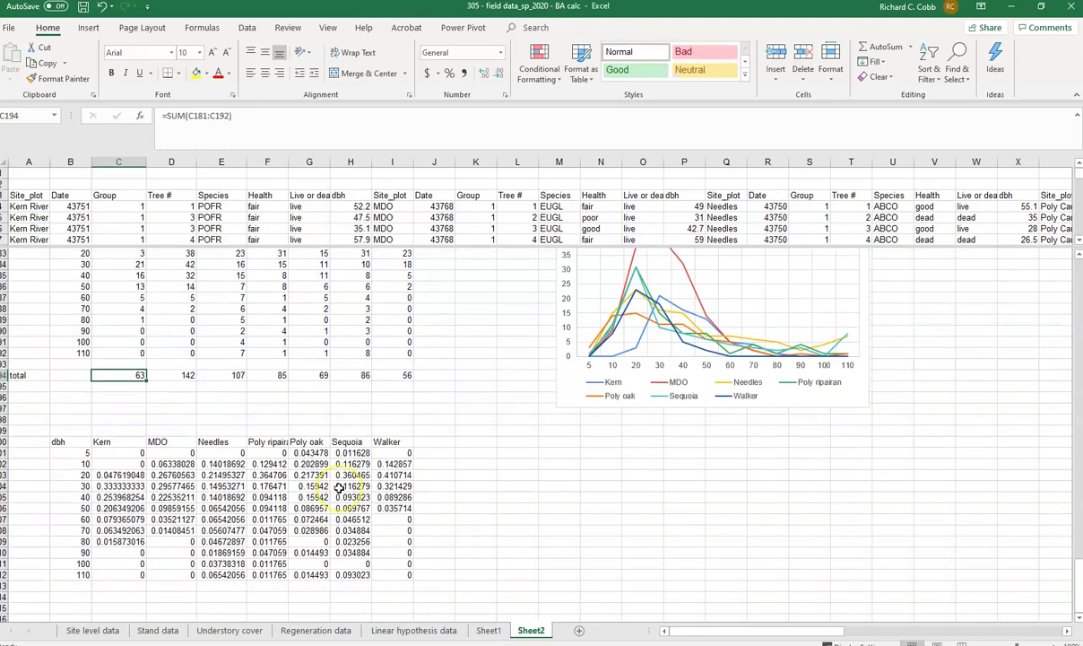
{"action": "left_click", "coordinate": [126, 453]}
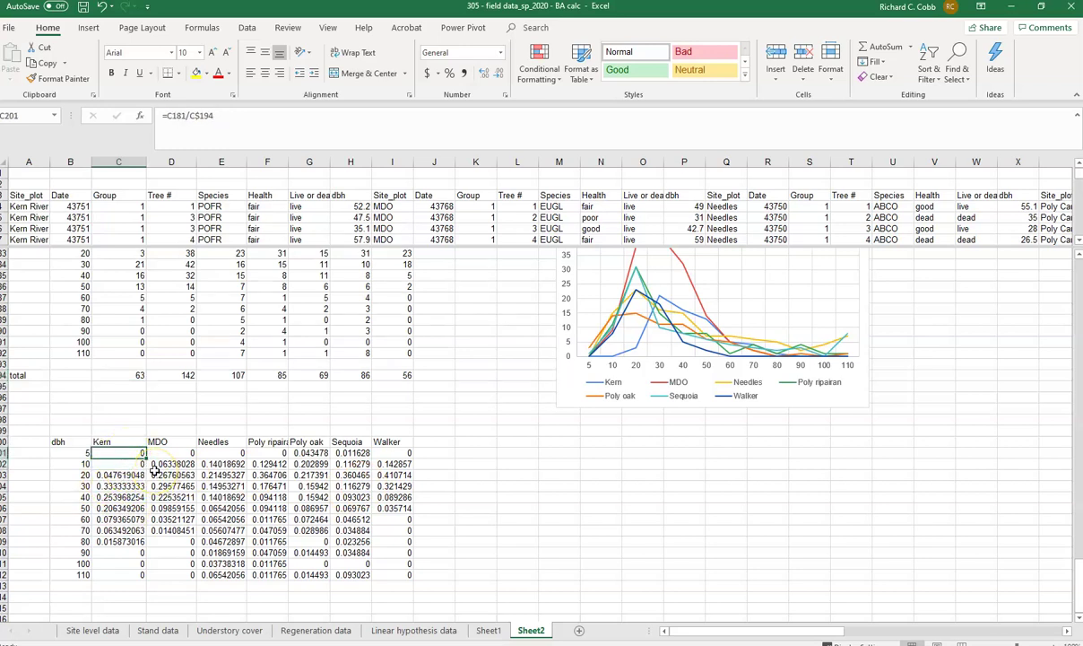
{"action": "key", "text": "F2"}
{"action": "scroll", "coordinate": [120, 347], "scroll_direction": "up", "scroll_amount": 1}
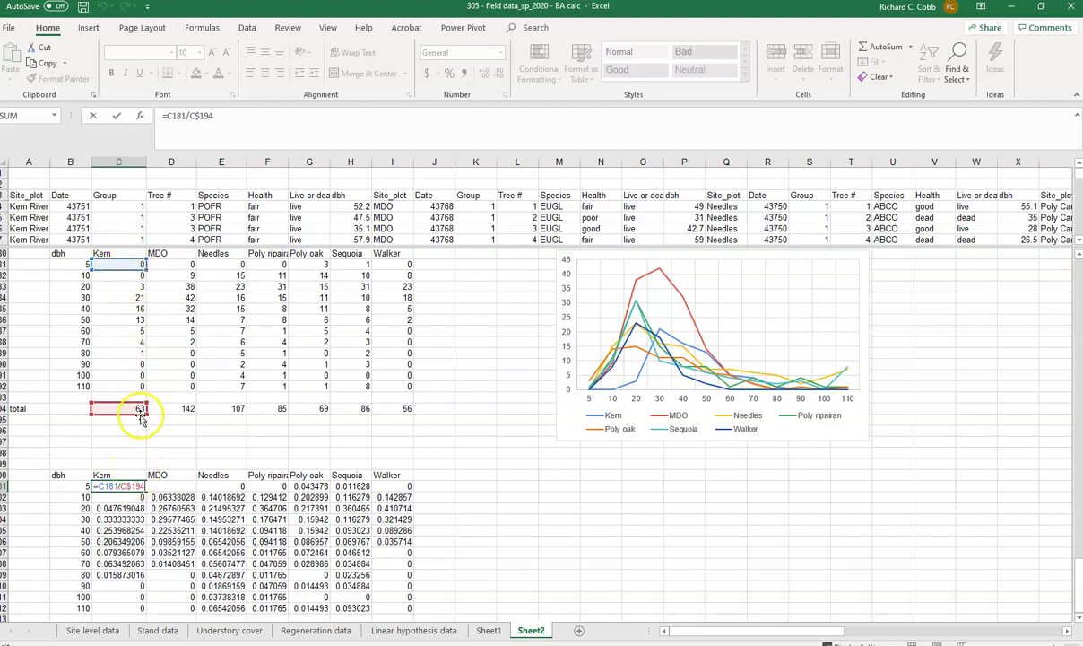
- Enter =C182/C$194 in C202 for Kern's second dbh class proportion
{"action": "left_click", "coordinate": [145, 481]}
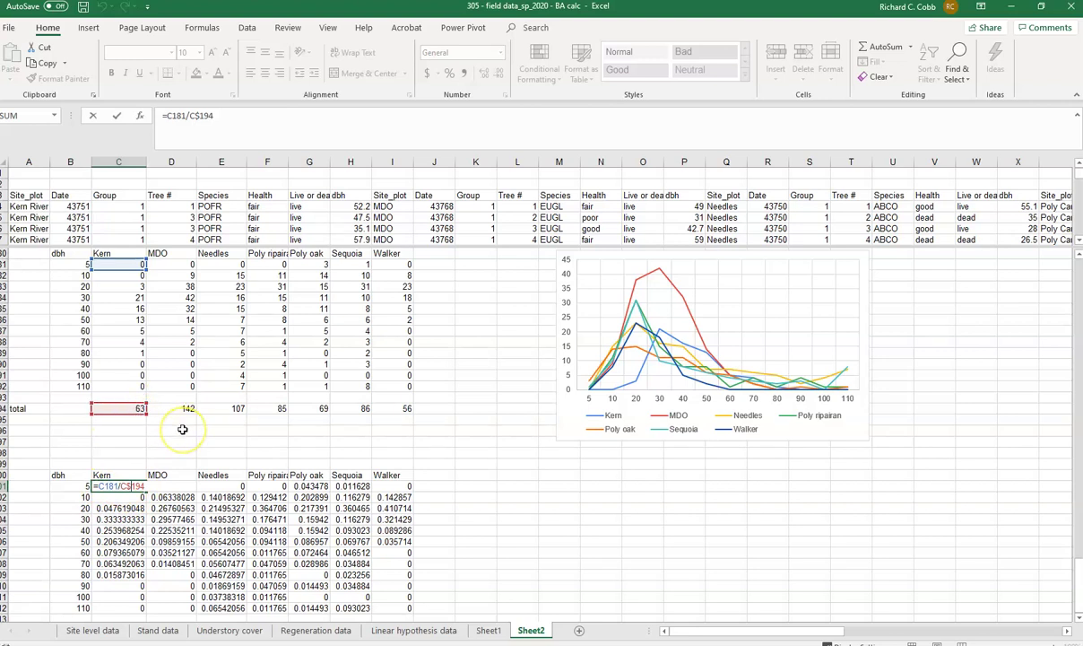
{"action": "key", "text": "Return"}
{"action": "type", "text": "=C182/C$194"}
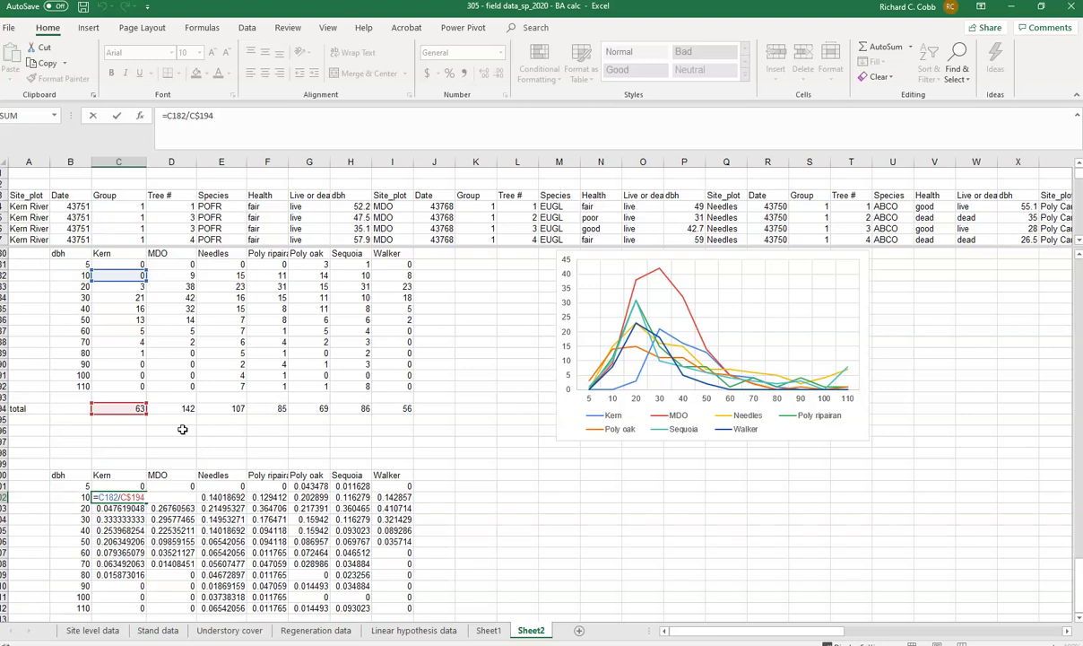
{"action": "key", "text": "Return"}
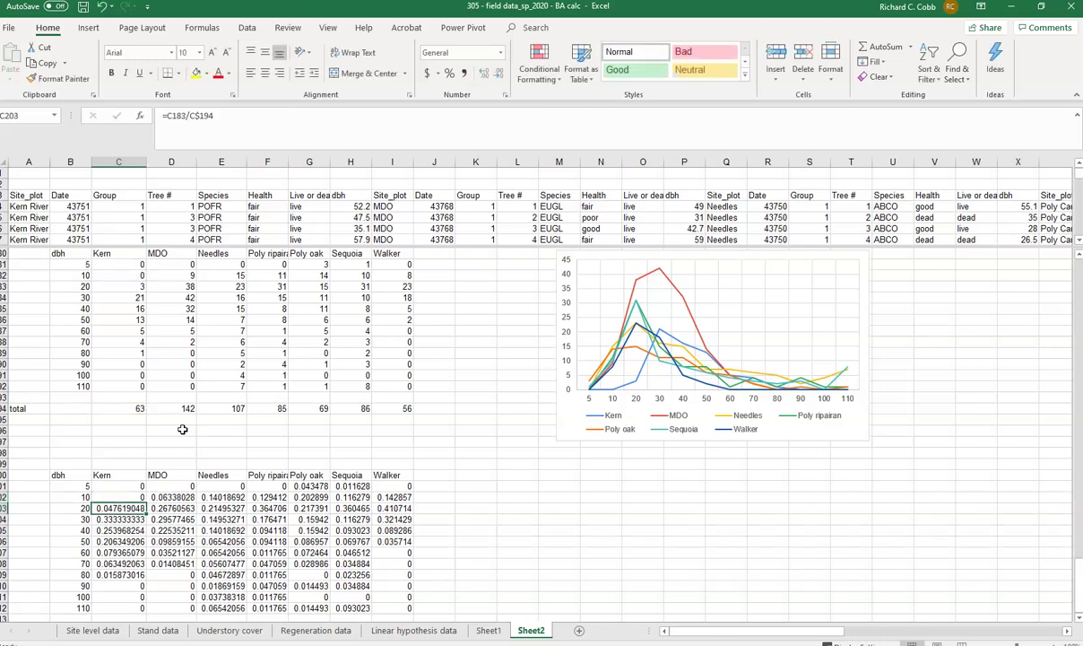
- Confirm the C201 and C203 proportion formulas, C203 being =C183/C$194
{"action": "key", "text": "Up"}
{"action": "key", "text": "Up"}
{"action": "key", "text": "F2"}
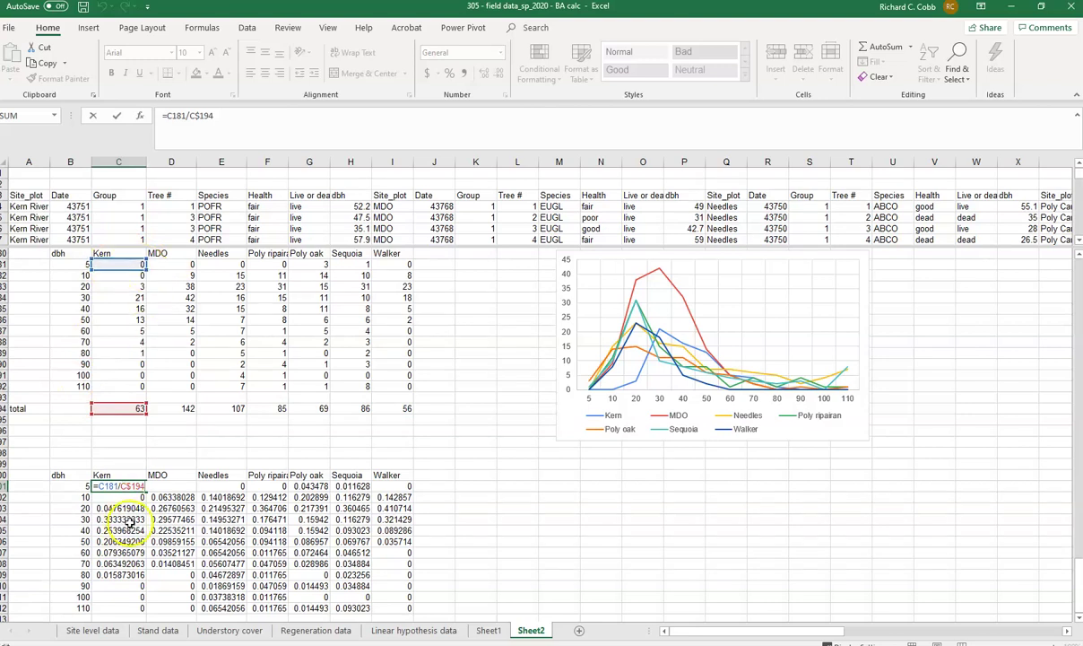
{"action": "key", "text": "Return"}
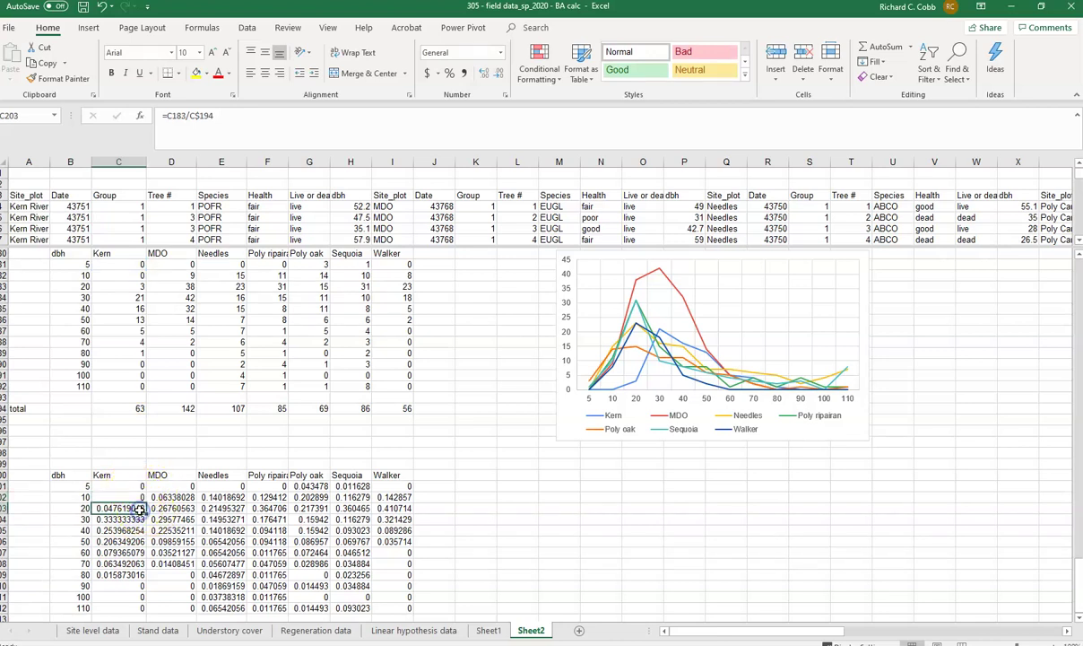
{"action": "double_click", "coordinate": [141, 508]}
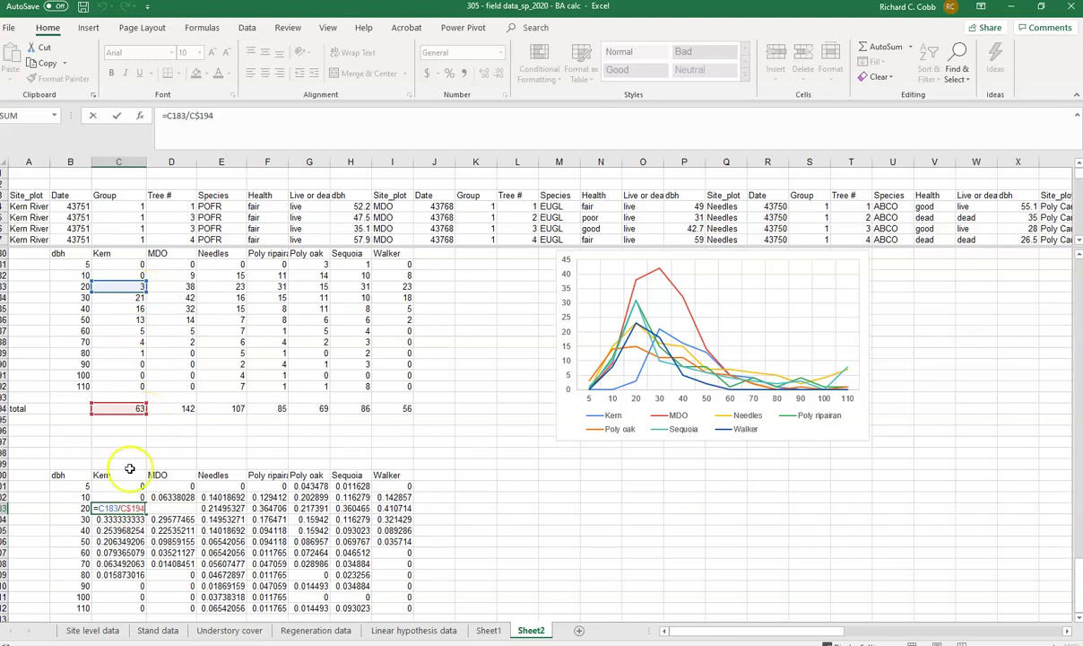
{"action": "key", "text": "Return"}
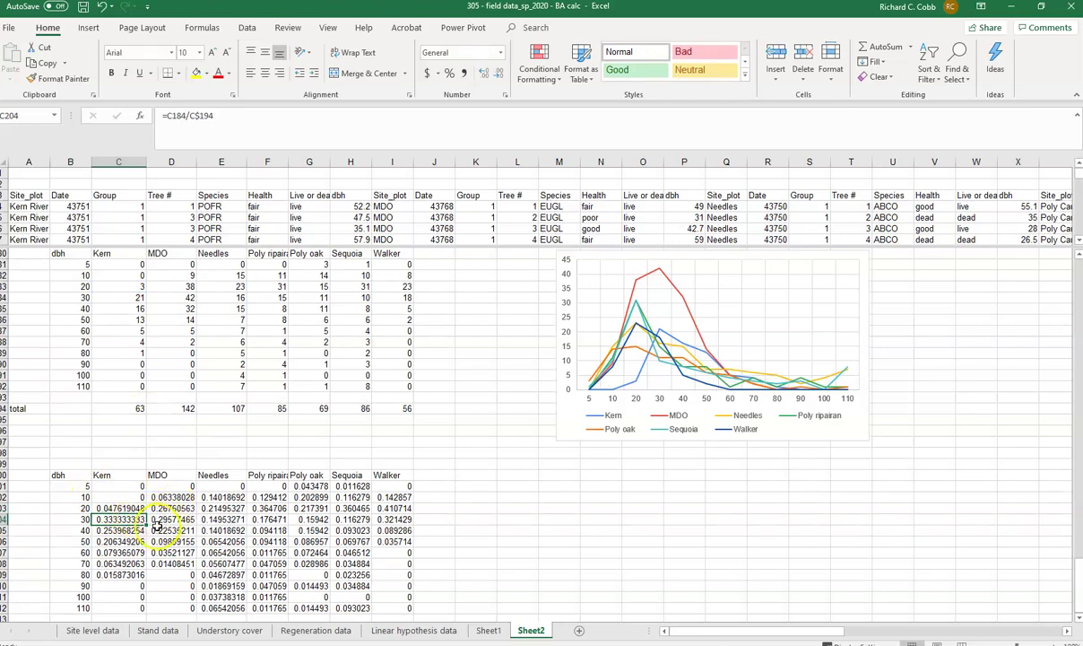
- Scroll down to the smoothed line chart of stem proportions by dbh class for all seven sites
{"action": "scroll", "coordinate": [113, 615], "scroll_direction": "down", "scroll_amount": 1}
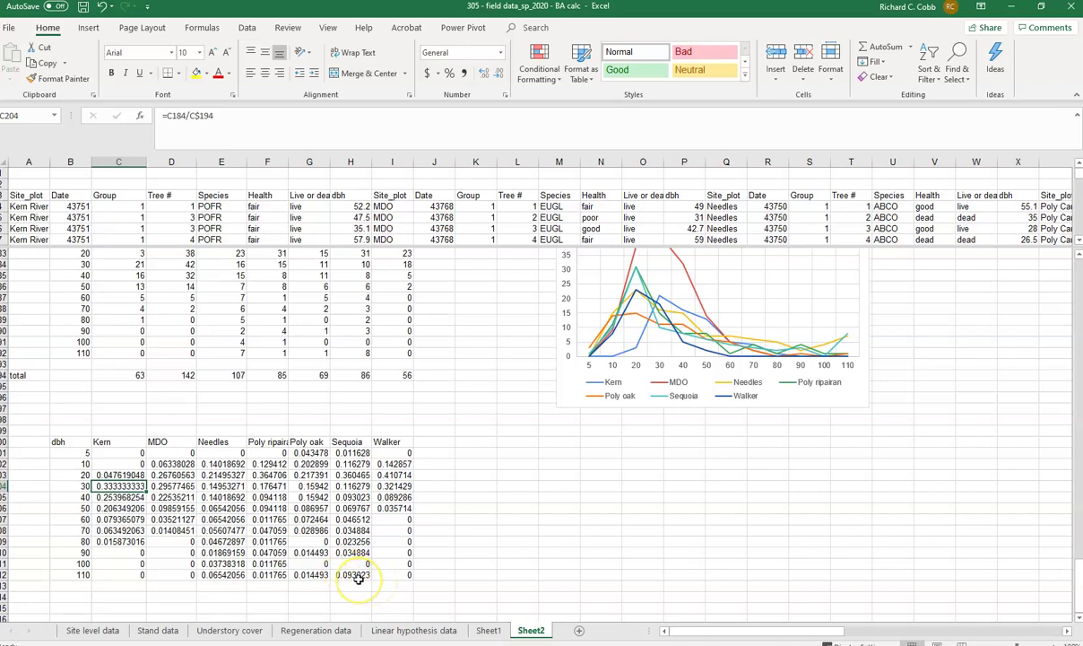
{"action": "scroll", "coordinate": [358, 578], "scroll_direction": "down", "scroll_amount": 11}
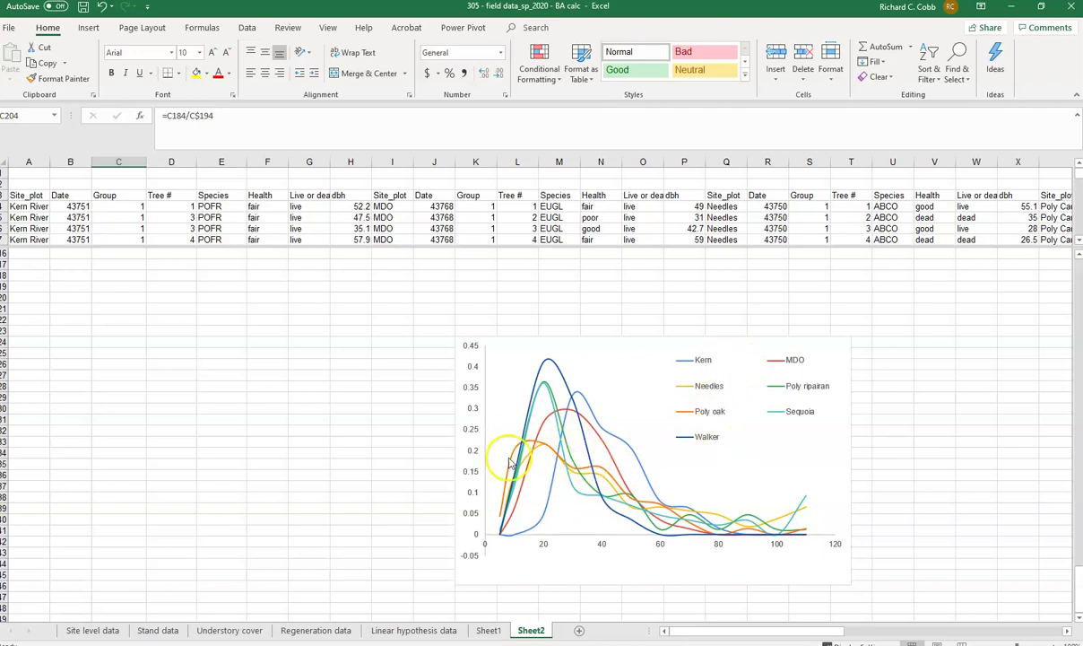
{"action": "mouse_move", "coordinate": [589, 473]}
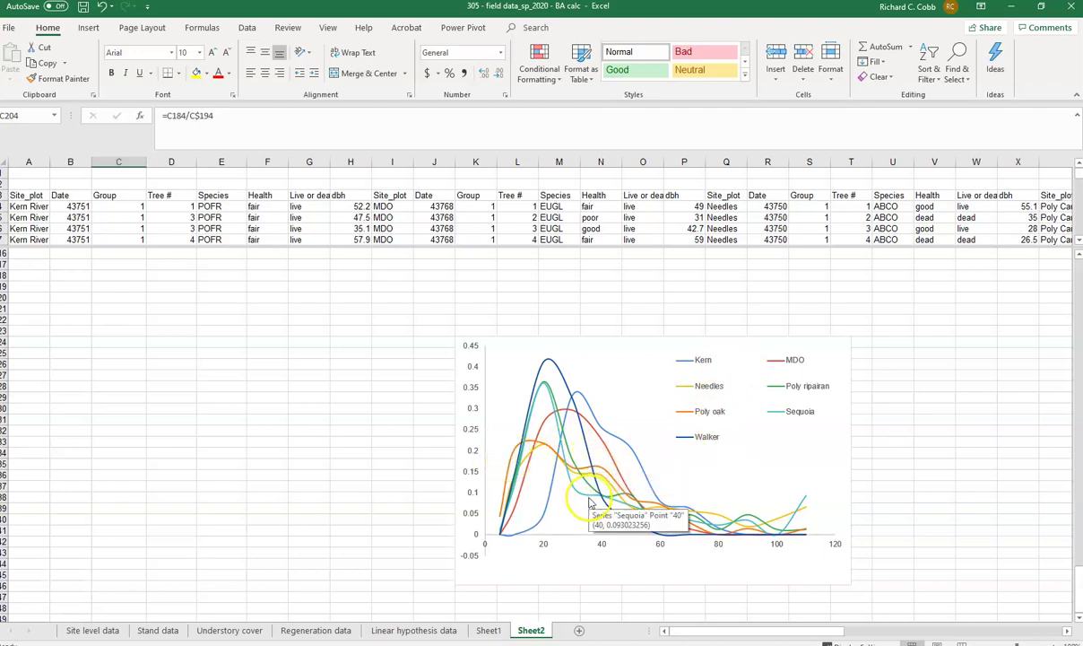
{"action": "scroll", "coordinate": [531, 499], "scroll_direction": "up", "scroll_amount": 3}
{"action": "scroll", "coordinate": [531, 499], "scroll_direction": "up", "scroll_amount": 10}
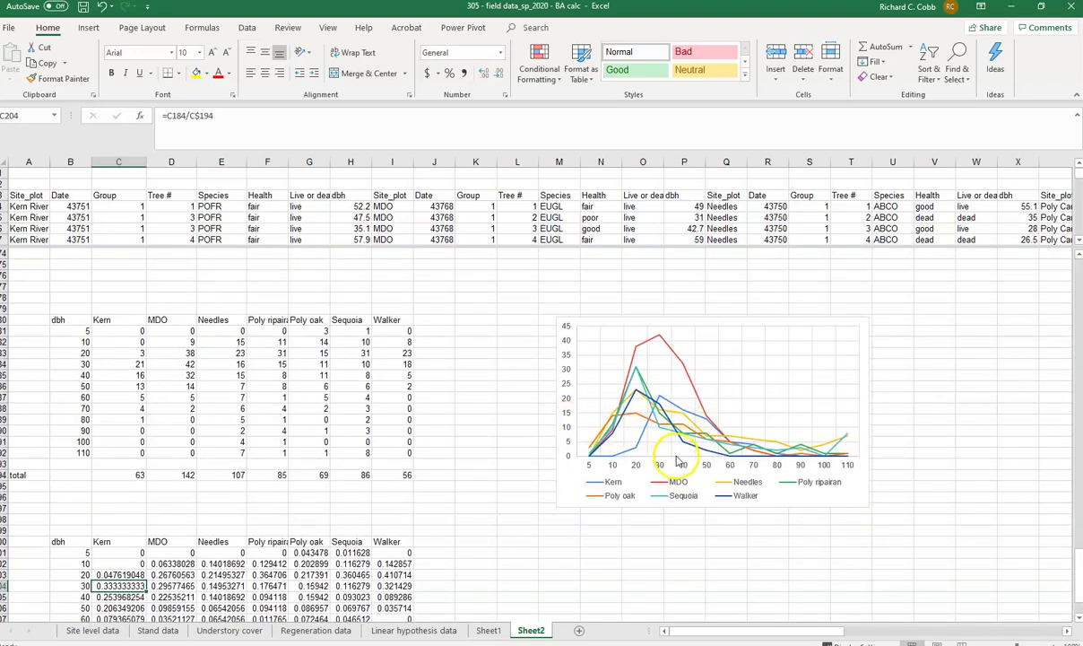
{"action": "scroll", "coordinate": [646, 522], "scroll_direction": "down", "scroll_amount": 10}
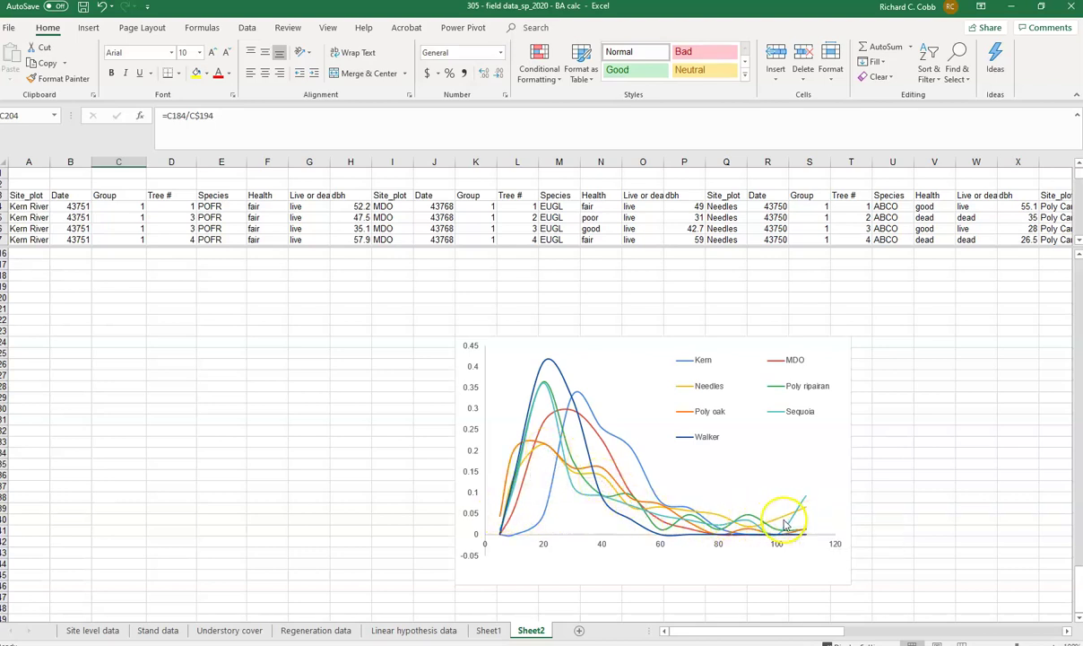
{"action": "mouse_move", "coordinate": [769, 525]}
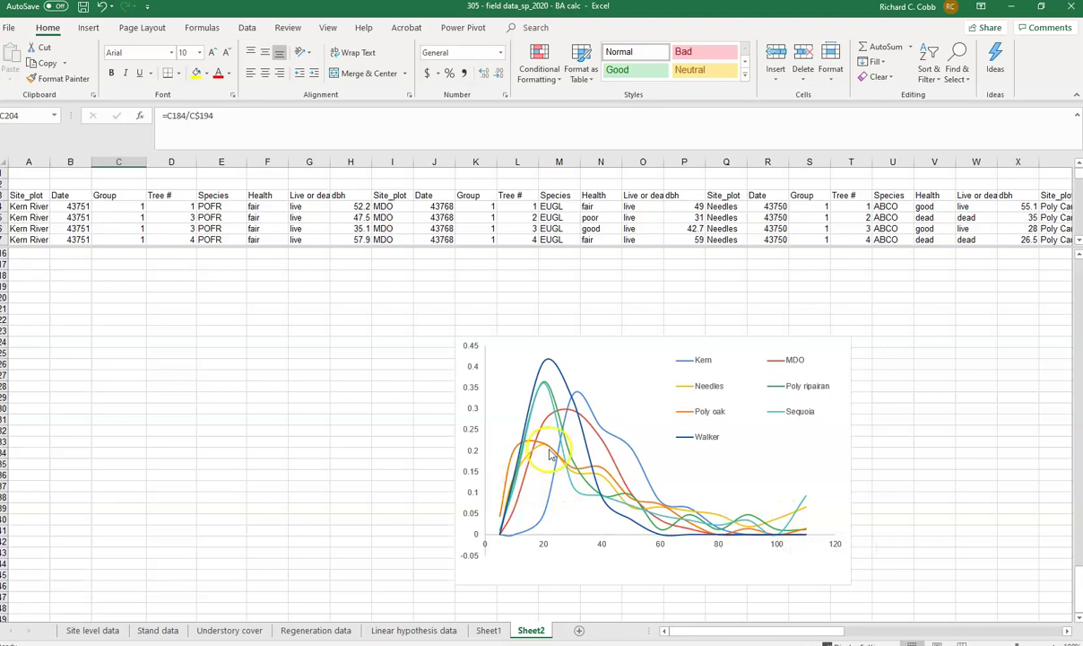